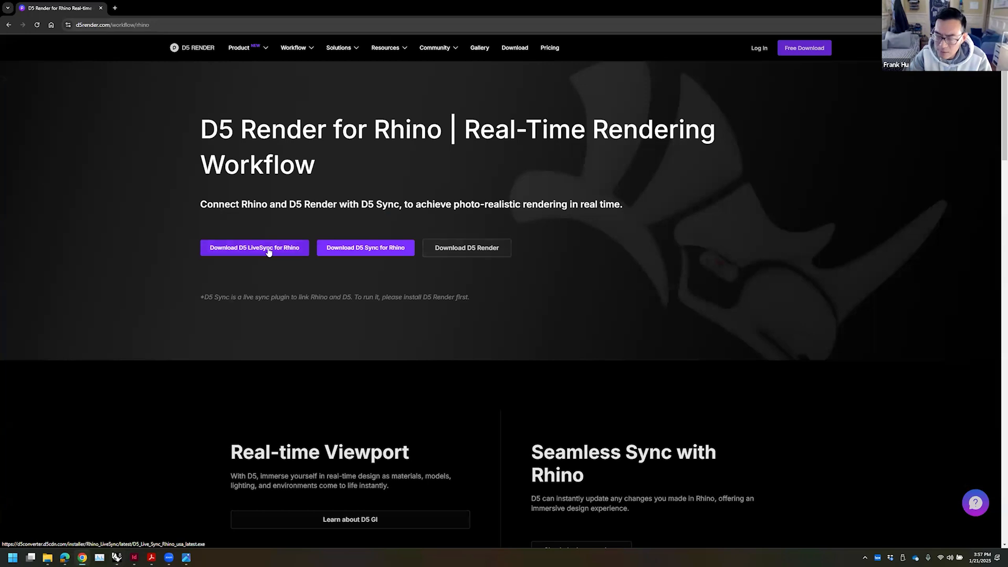
- Switch to Rhino, start D5 LiveSync for the boardwalk model, and dismiss the Beginner's Guide in D5 Render
key("alt+Tab")
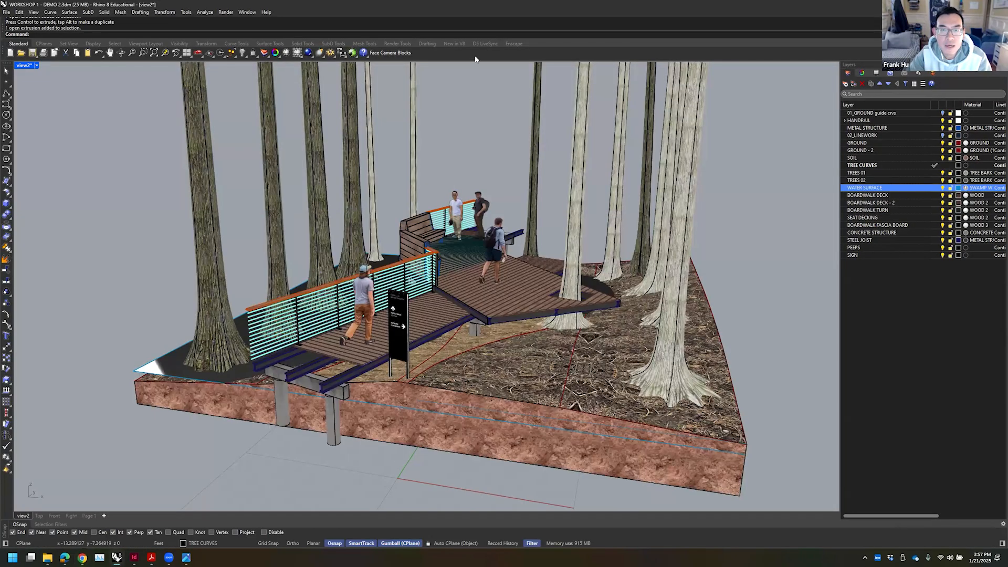
left_click(480, 44)
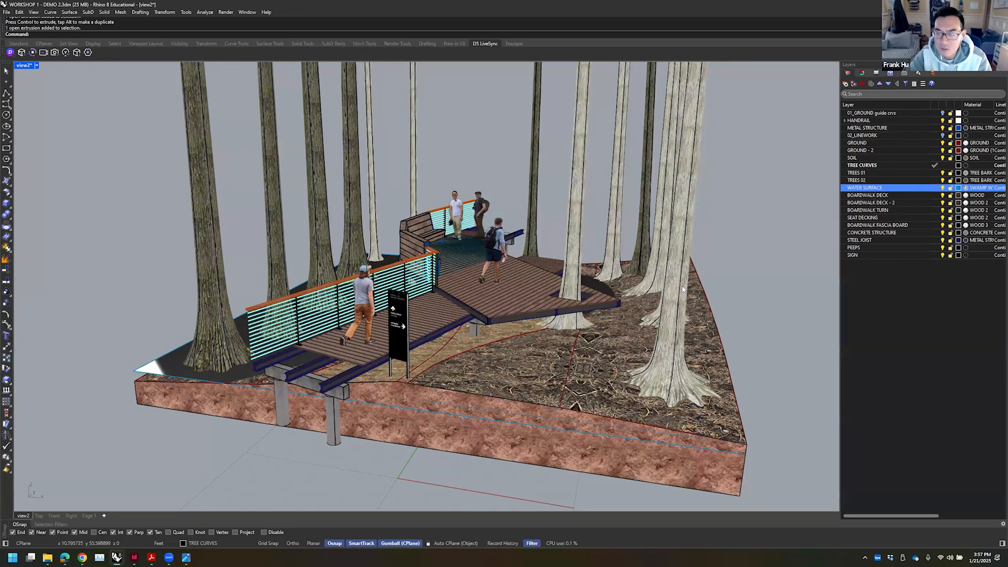
left_click(10, 54)
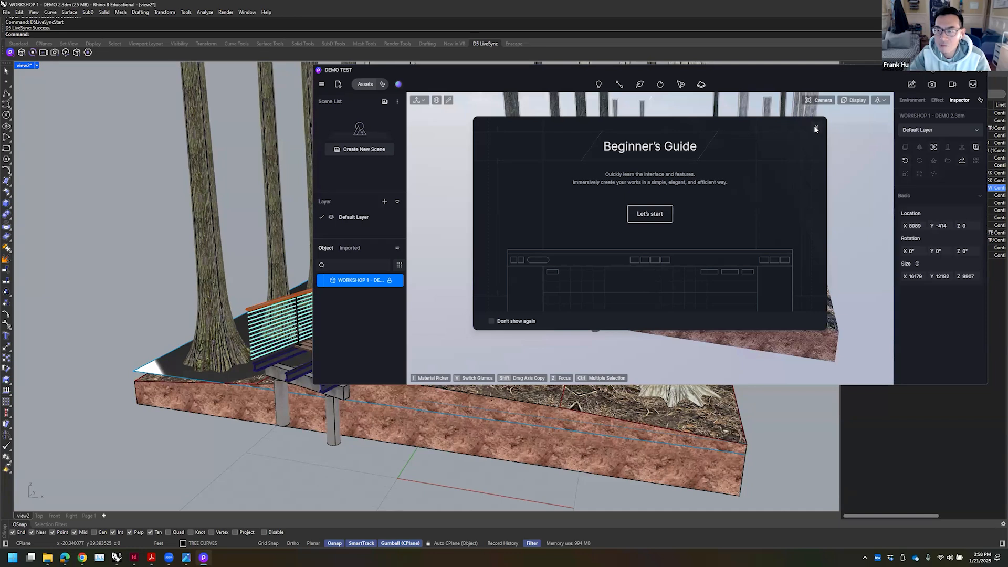
left_click(815, 129)
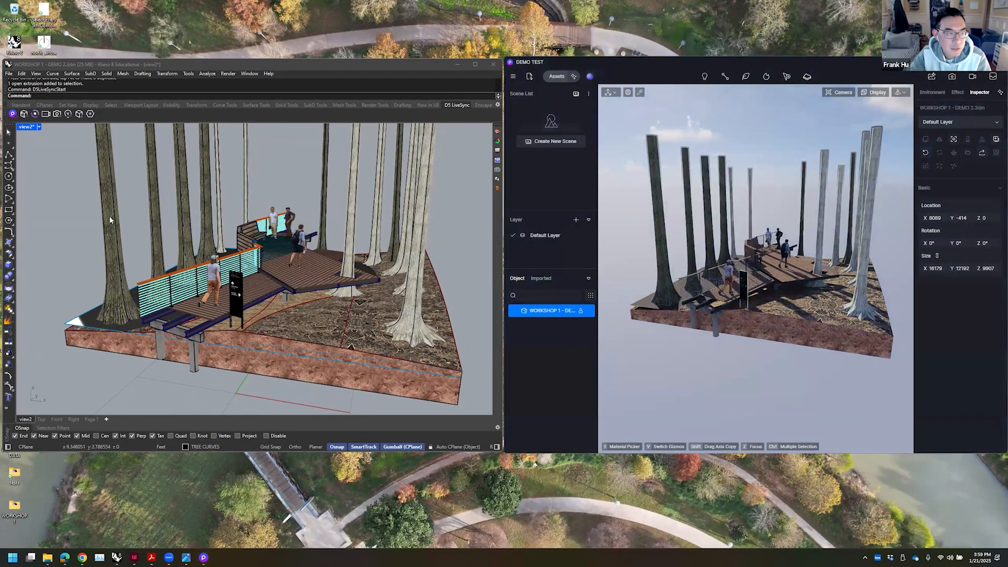
- Inspect the boardwalk in Rhino from several angles and compare each view with the live-synced D5 Render view
mouse_move(304, 295)
right_mouse_down()
mouse_move(317, 302)
mouse_move(258, 265)
mouse_move(320, 281)
mouse_move(223, 277)
mouse_move(281, 291)
mouse_move(304, 311)
mouse_move(298, 322)
mouse_move(314, 309)
mouse_move(280, 316)
mouse_move(265, 337)
mouse_move(275, 323)
right_mouse_up()
scroll(310, 283, "up", 3)
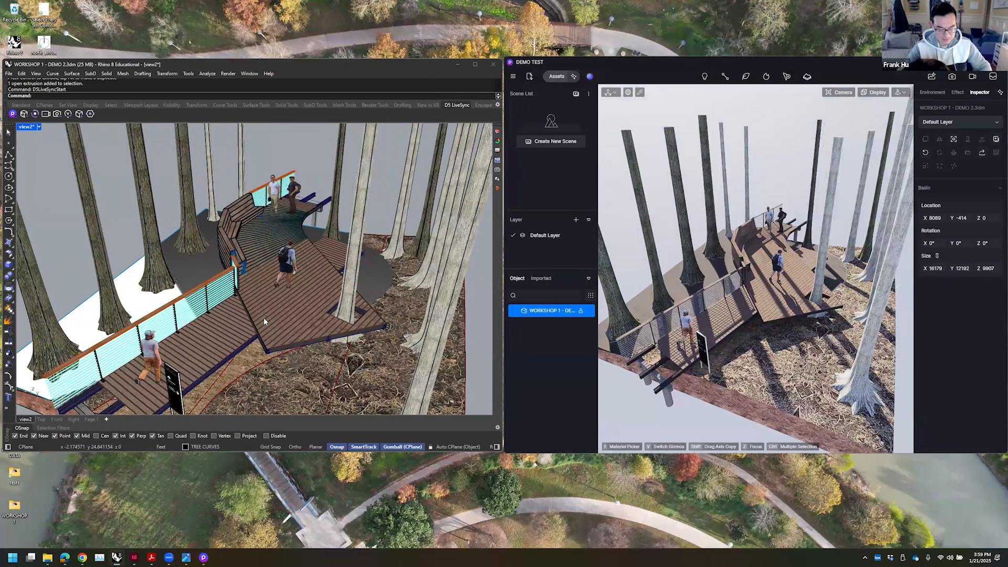
right_click_drag(266, 321, 366, 256)
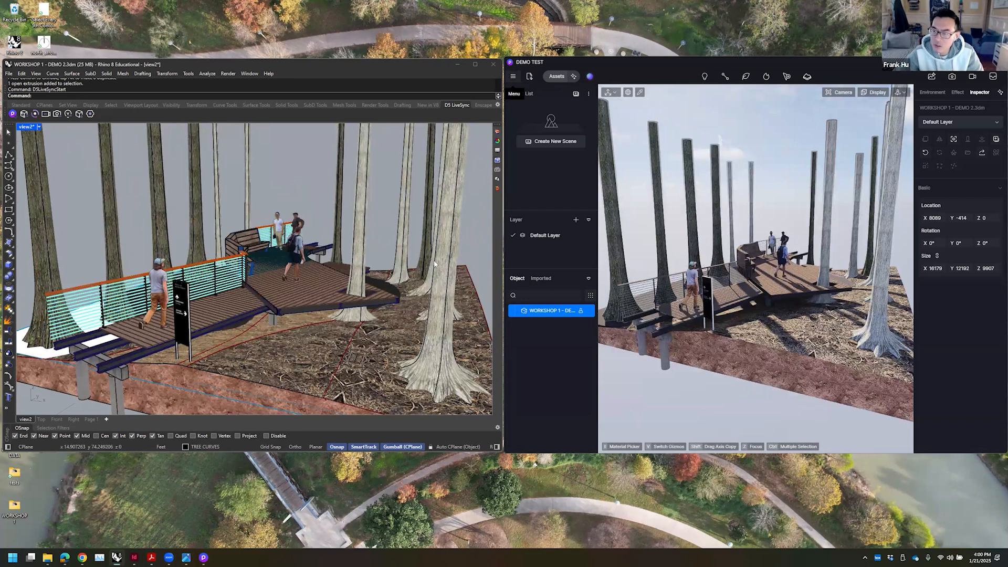
right_click_drag(357, 288, 301, 297)
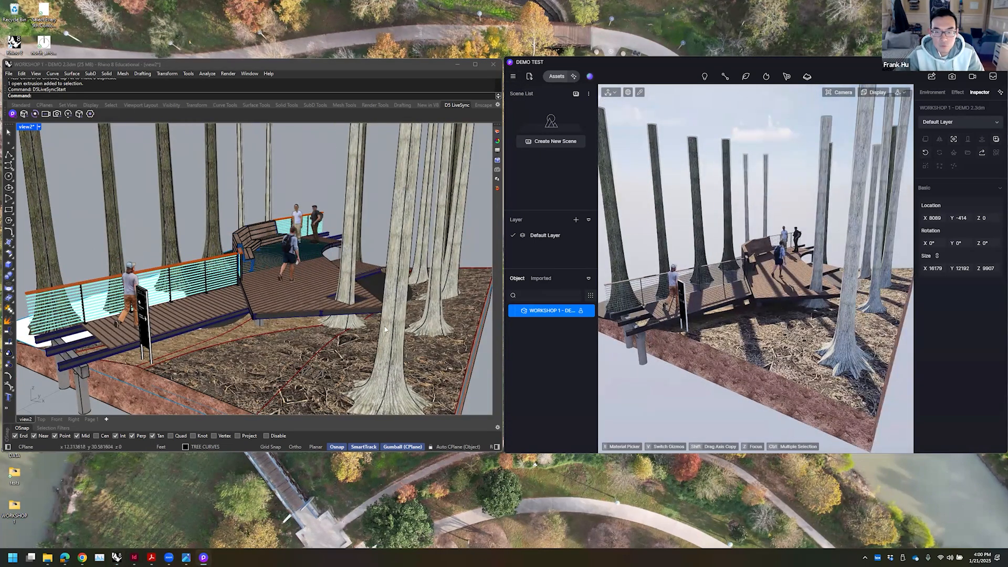
right_click_drag(320, 351, 292, 366)
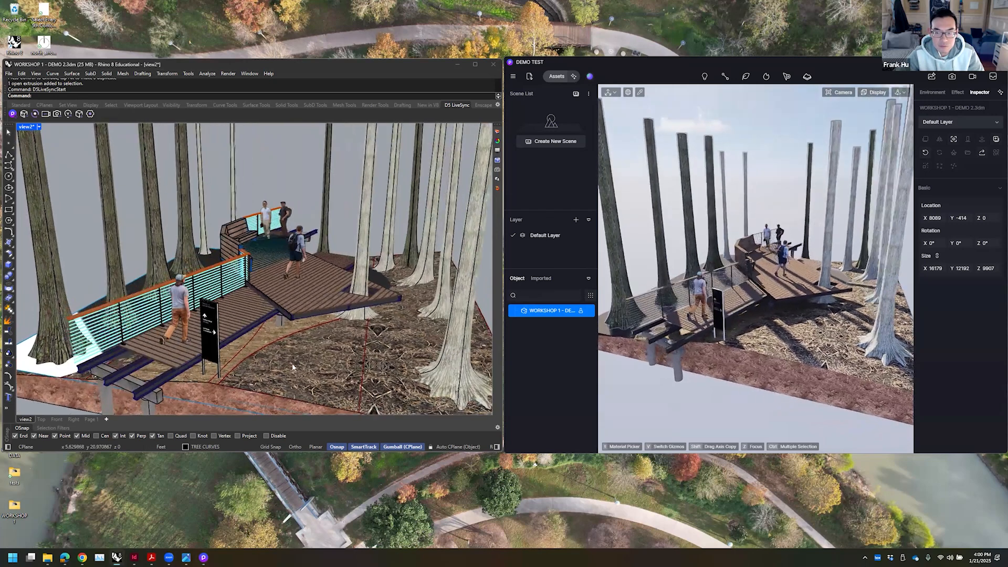
- Try moving the trail sign away from the boardwalk in Rhino to test the live sync with D5 Render
scroll(222, 329, "up", 7)
left_click(229, 328)
type("zs")
key("Return")
right_click_drag(288, 328, 279, 273)
left_click_drag(279, 273, 362, 278)
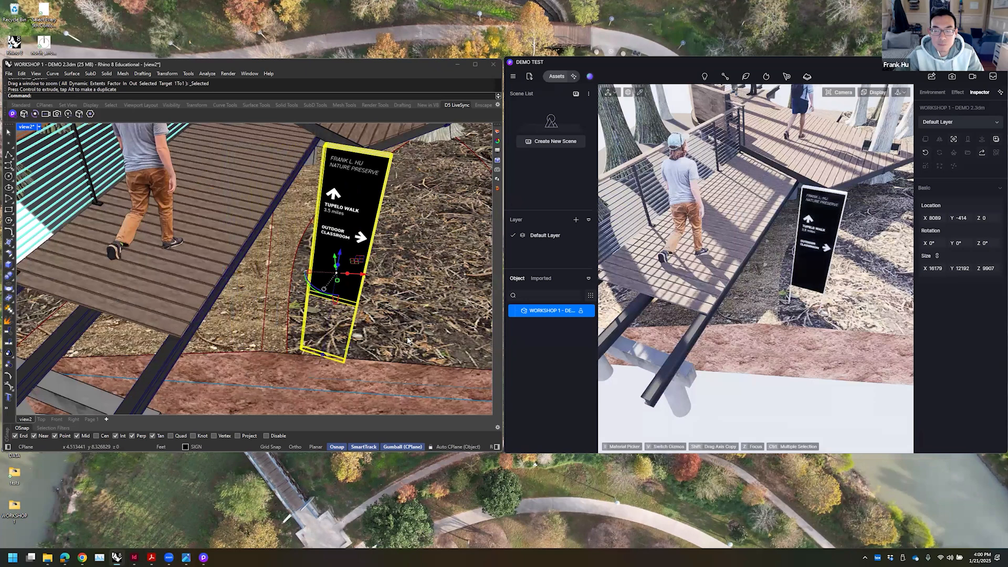
right_click_drag(428, 332, 371, 294)
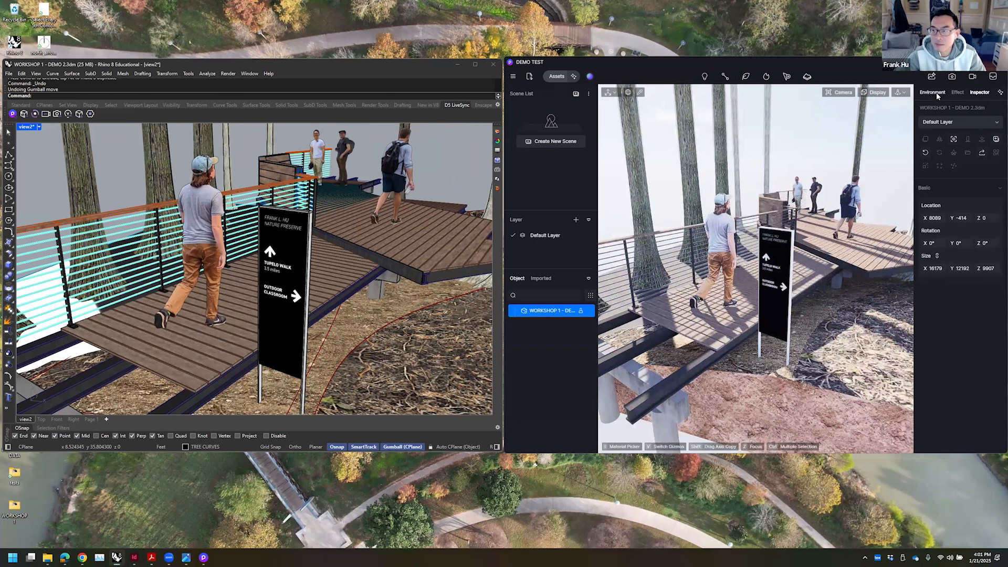
- Set the D5 Render environment's sun time to 03:27 PM and the North Offset to 19.2°
left_click(932, 93)
left_click_drag(996, 166, 962, 168)
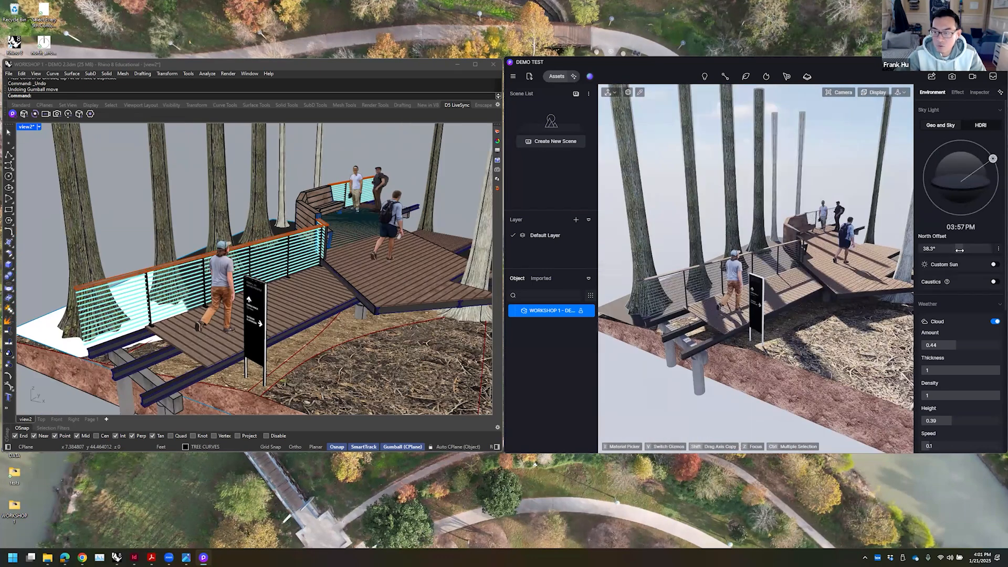
mouse_move(956, 251)
left_mouse_down()
mouse_move(943, 251)
mouse_move(957, 257)
left_mouse_up()
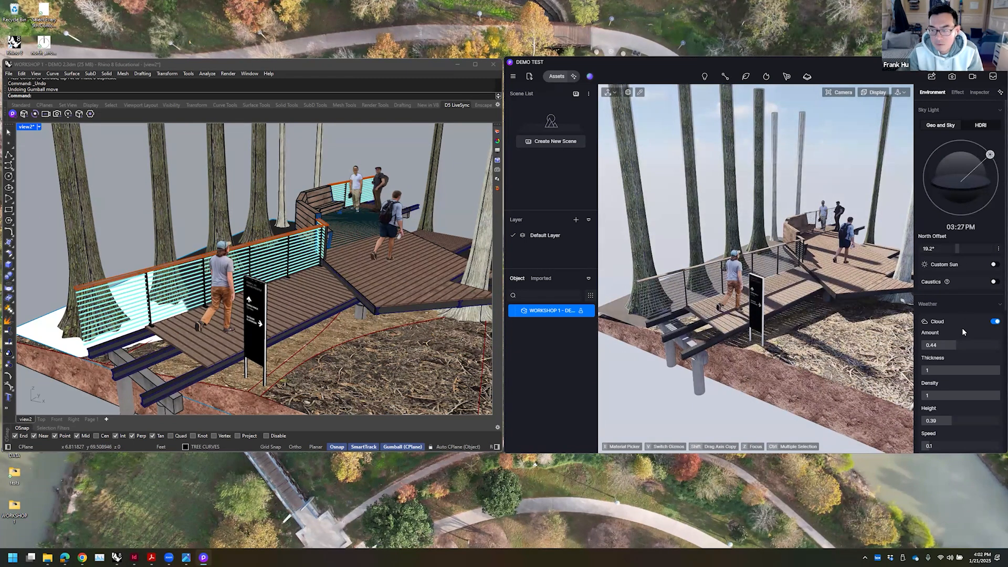
- Turn on Precipitation in the environment's weather settings to preview rain on the scene
scroll(946, 206, "down", 1)
scroll(945, 210, "down", 2)
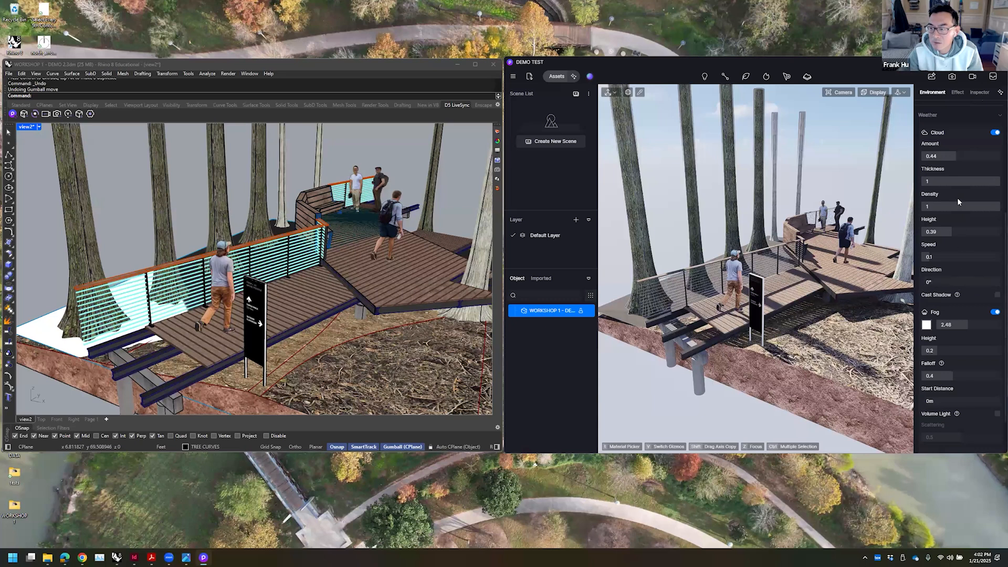
scroll(970, 374, "down", 2)
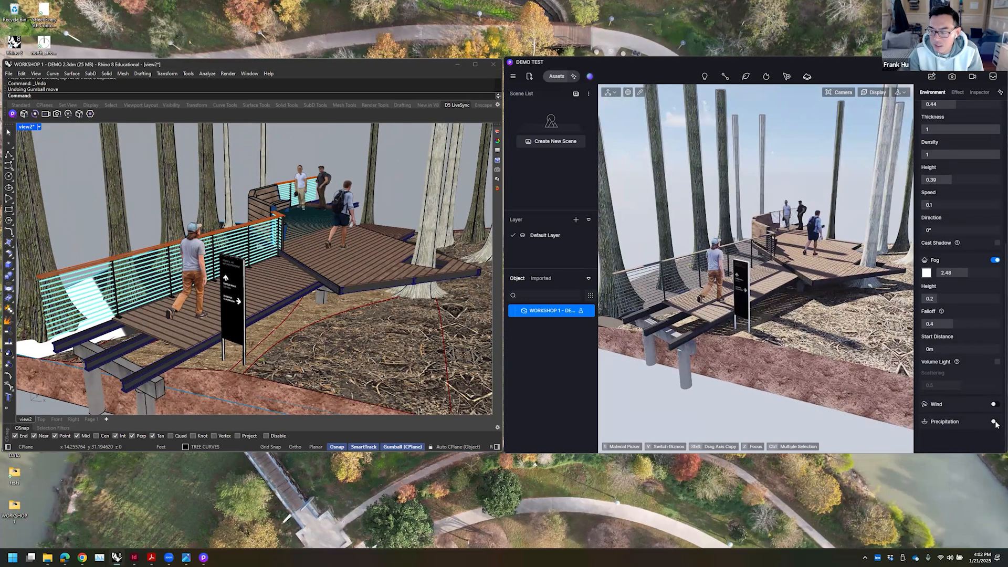
left_click(993, 422)
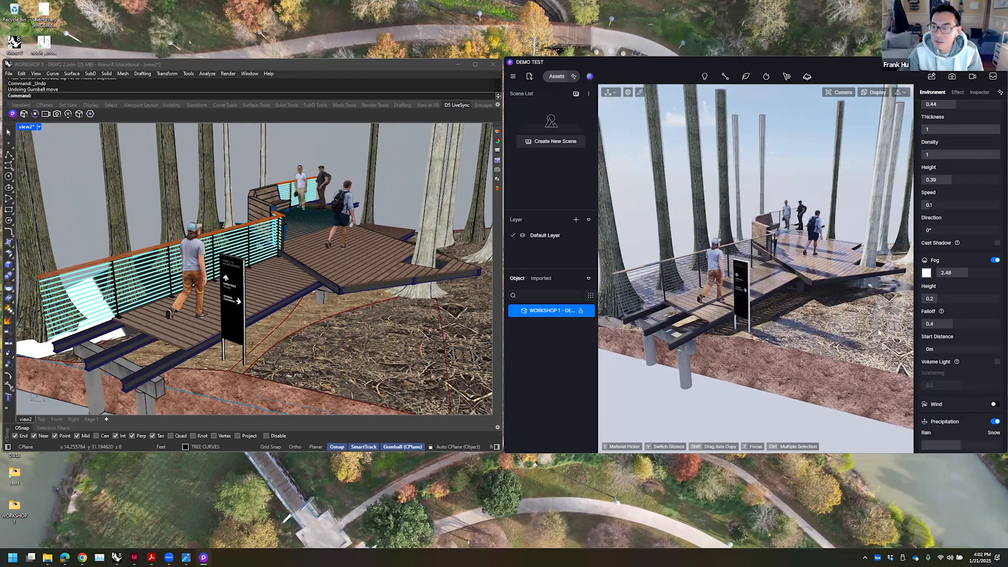
right_click_drag(446, 304, 577, 340)
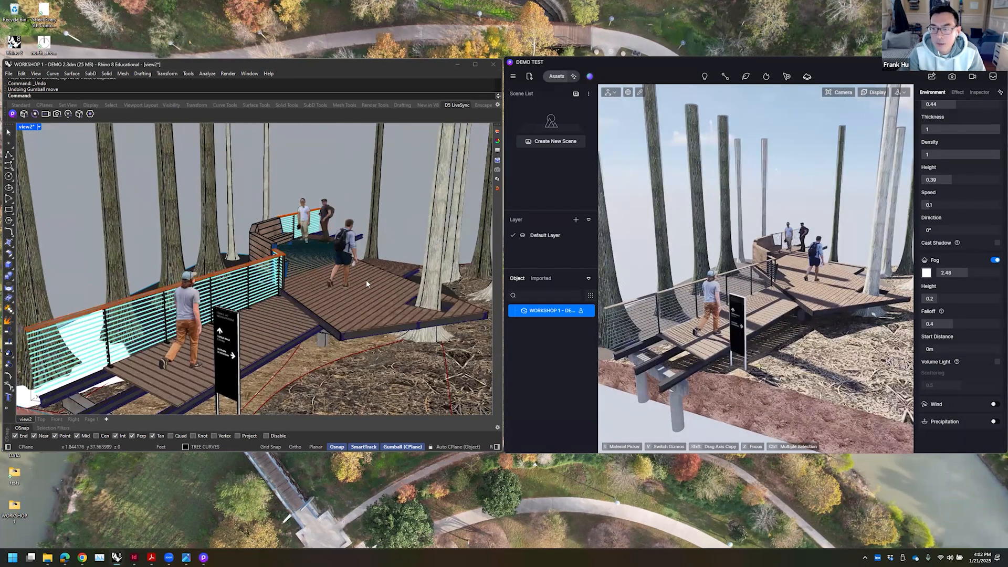
right_click_drag(366, 284, 326, 306)
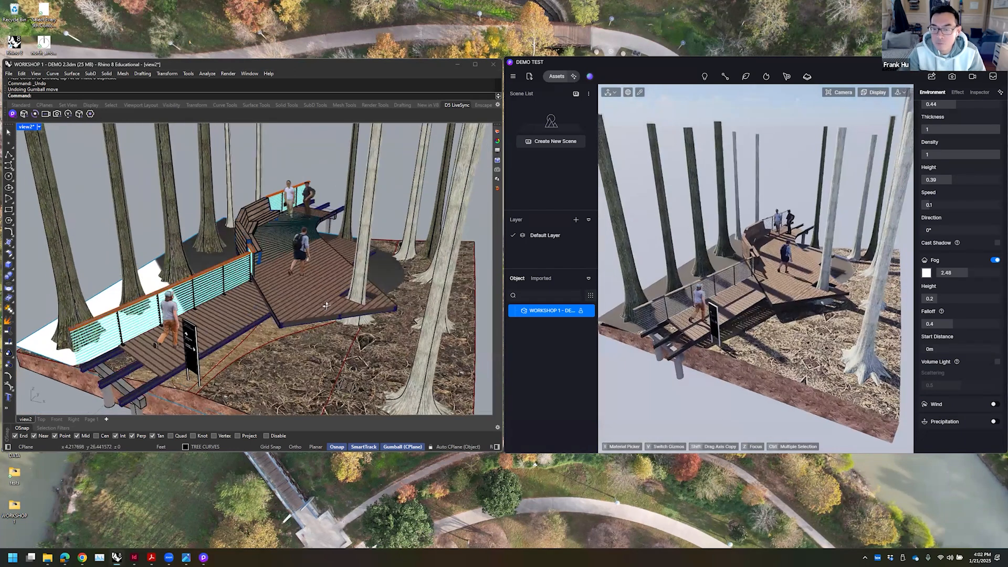
left_click(552, 348)
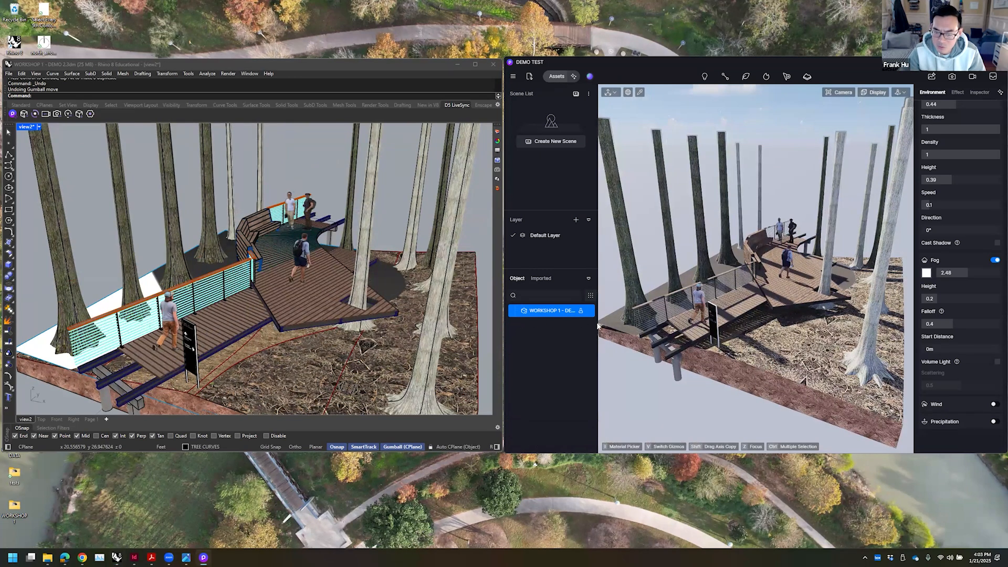
scroll(351, 328, "down", 3)
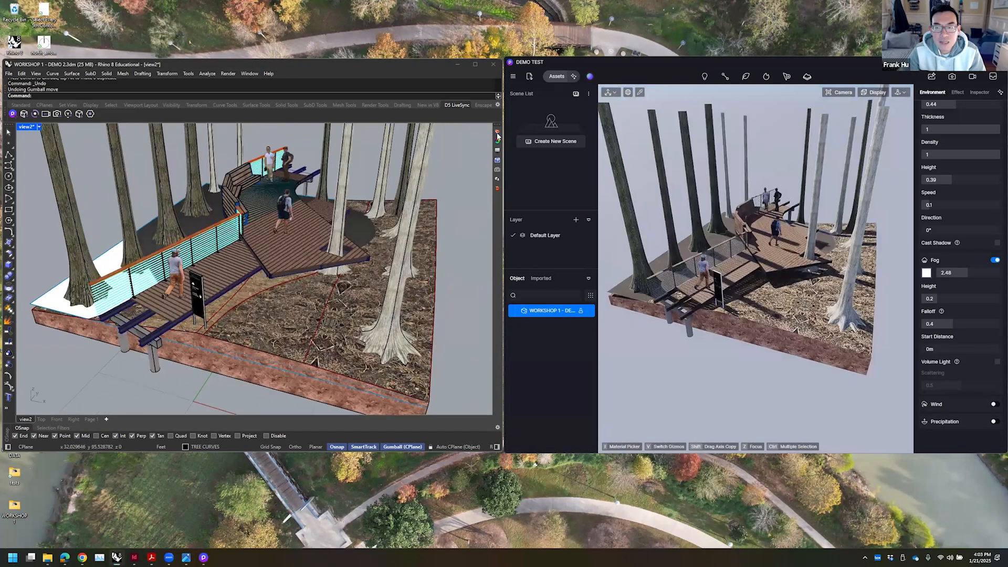
mouse_move(388, 261)
right_mouse_down()
mouse_move(398, 281)
mouse_move(400, 267)
right_mouse_up()
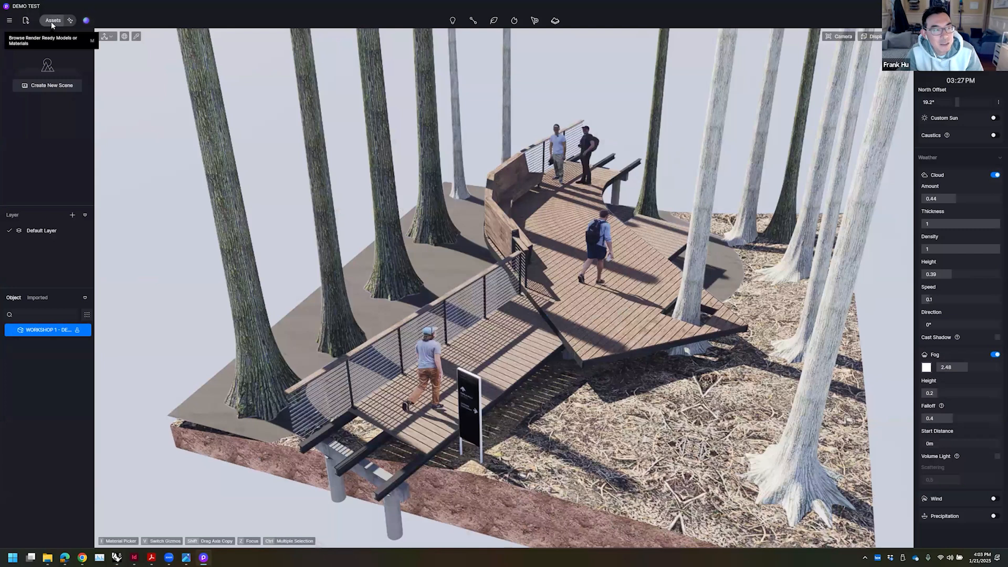
- Open the D5 Render asset library, reposition its window over the scene, and show the model assets
left_click(52, 21)
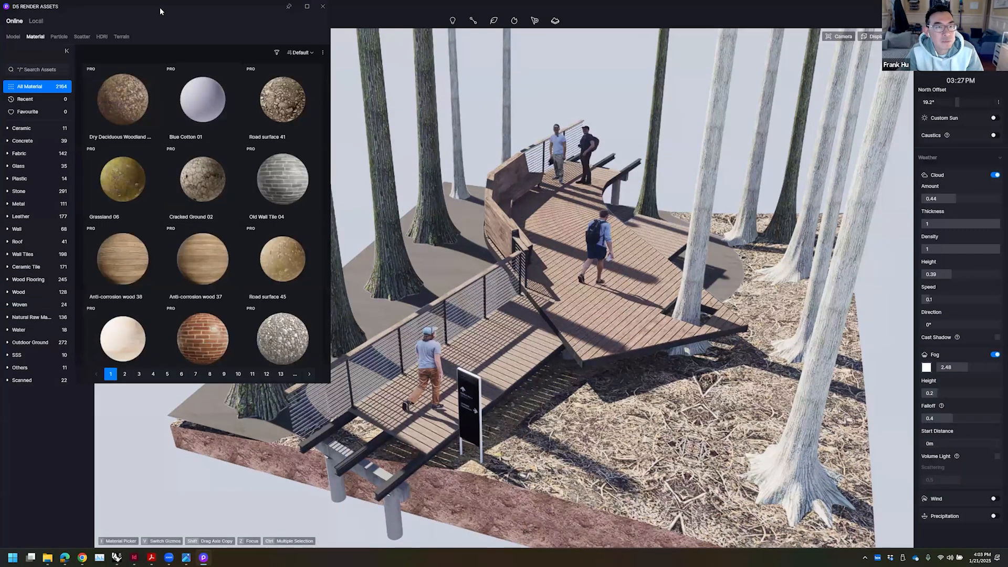
left_click_drag(160, 11, 187, 102)
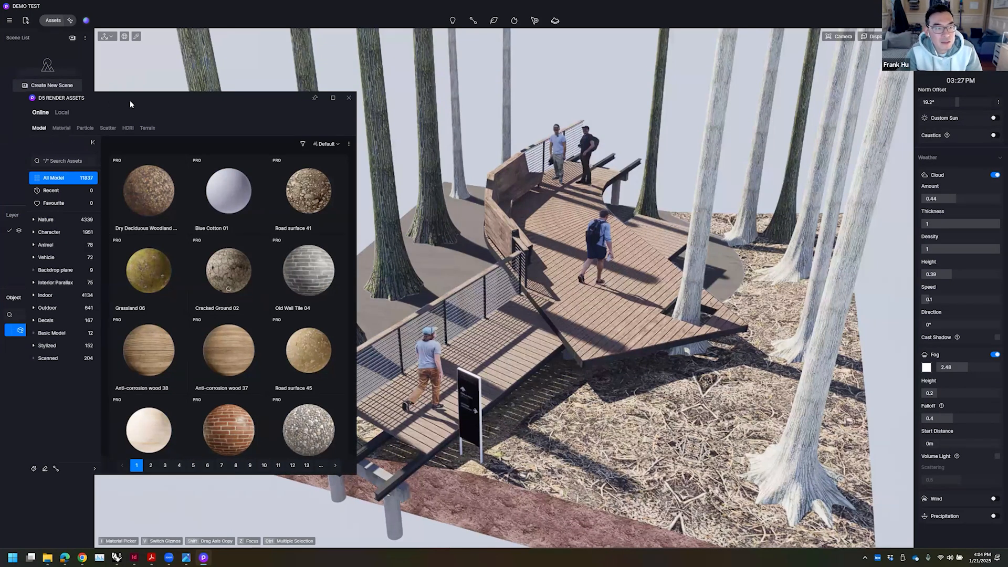
left_click_drag(130, 100, 165, 103)
left_click(74, 131)
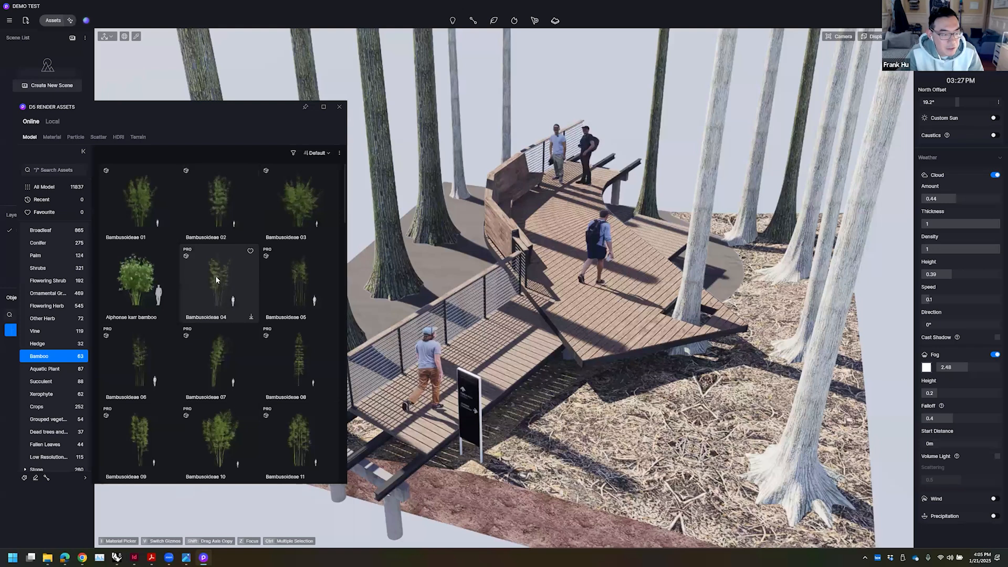
- Place a Bambusoideae 04 plant from the Bamboo models on the ground beside the trail sign
left_click(227, 283)
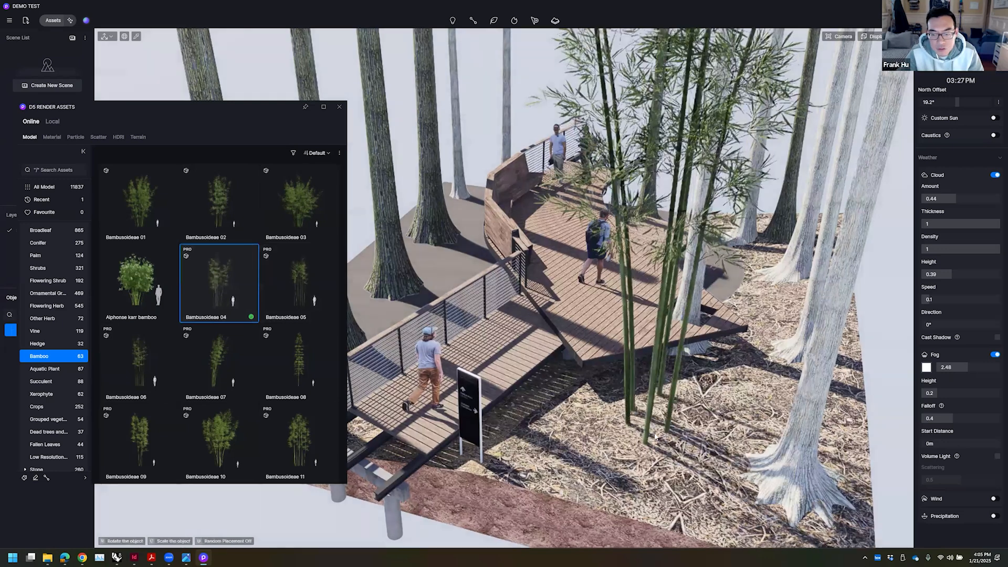
scroll(685, 439, "down", 4)
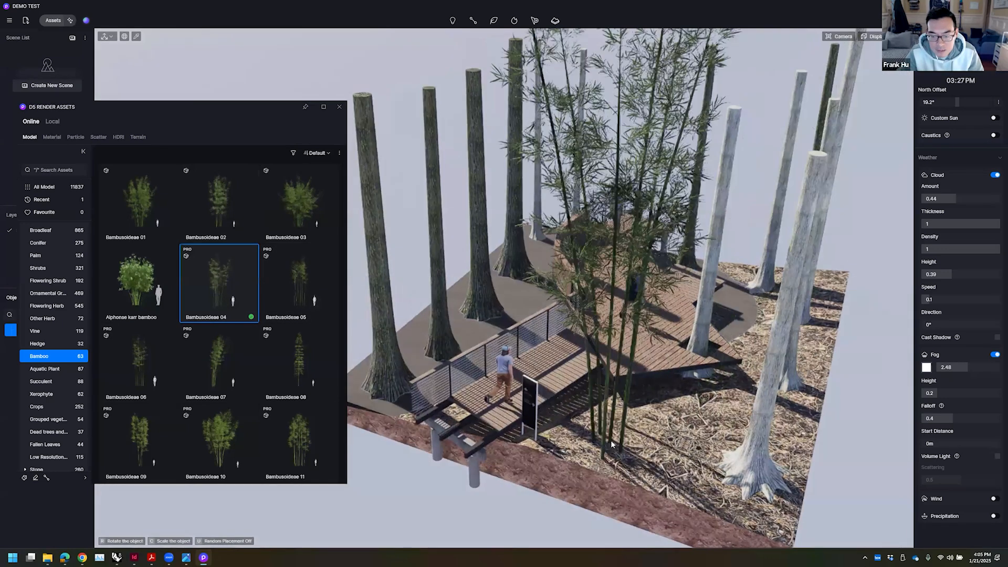
middle_click_drag(612, 445, 618, 297)
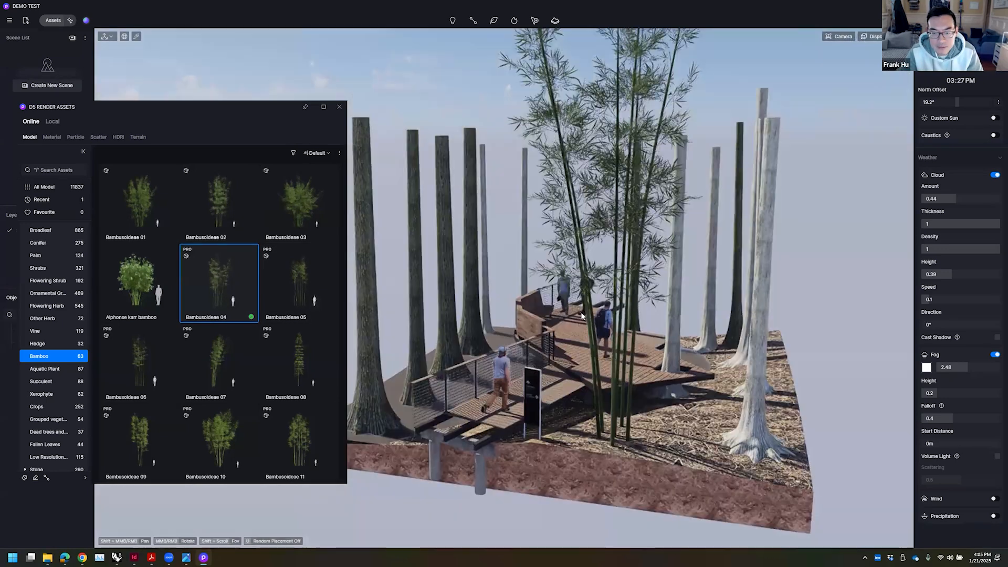
left_click(622, 291)
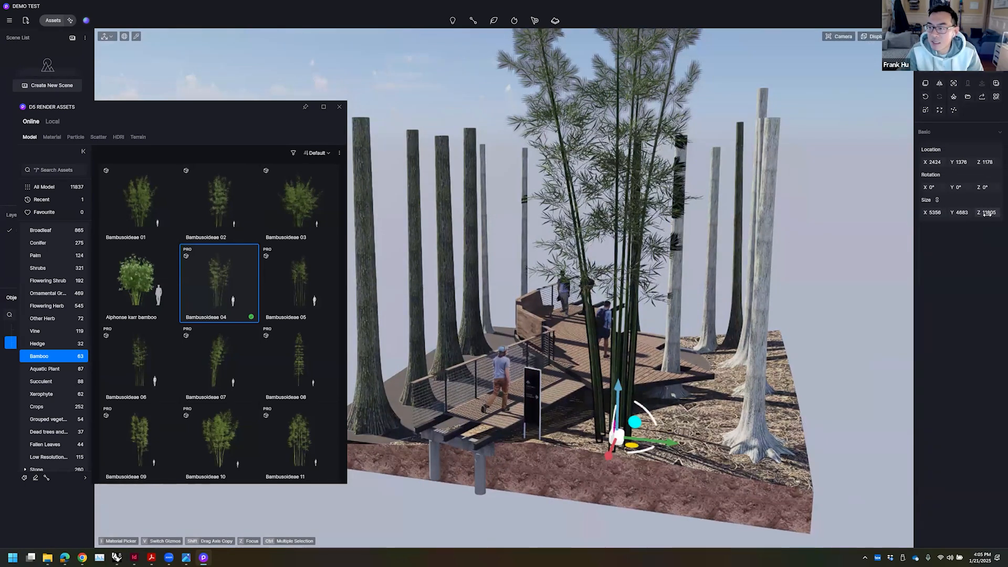
- Scale the placed bamboo proportionally to a Z size of 3090, and delete it from the scene
left_click_drag(982, 212, 976, 212)
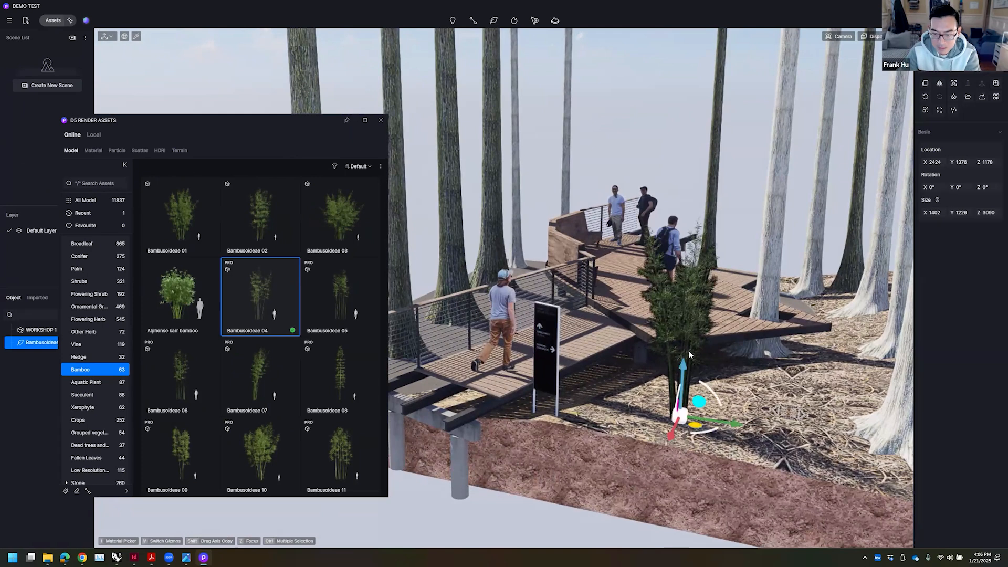
key("Delete")
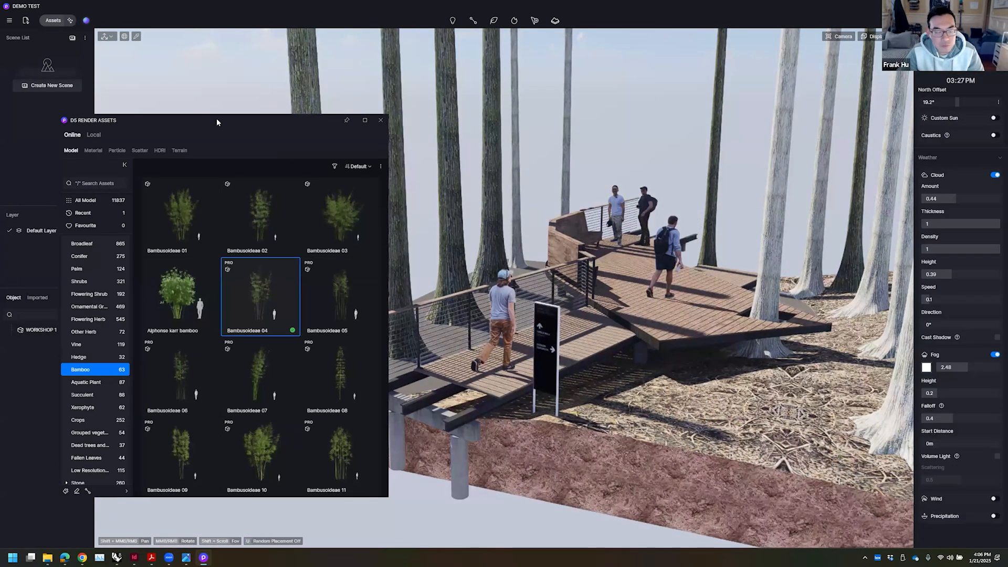
- Browse the Scatter presets in the asset library for lawn, meadow and ground cover options
left_click_drag(217, 118, 192, 133)
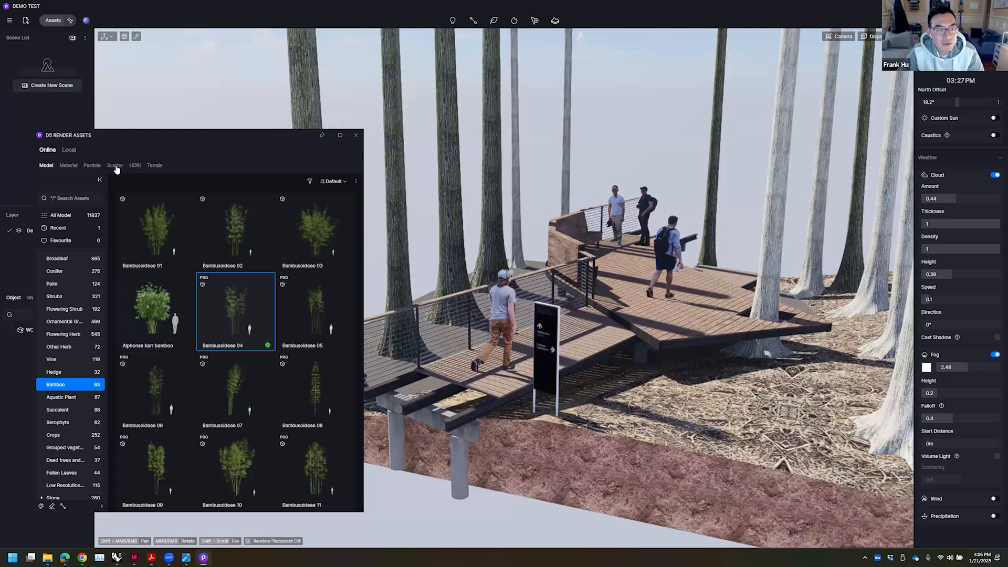
left_click(115, 166)
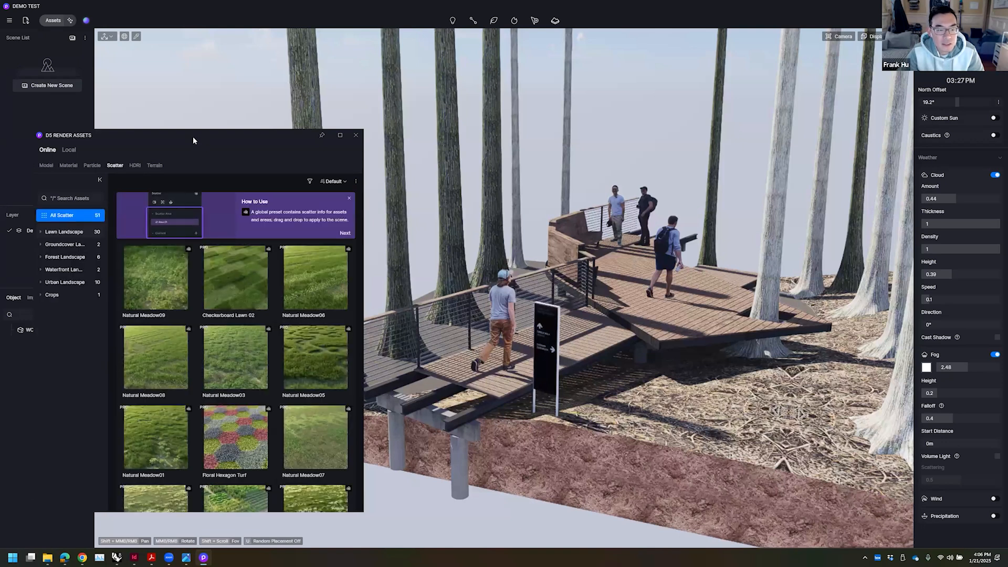
left_click_drag(194, 137, 189, 135)
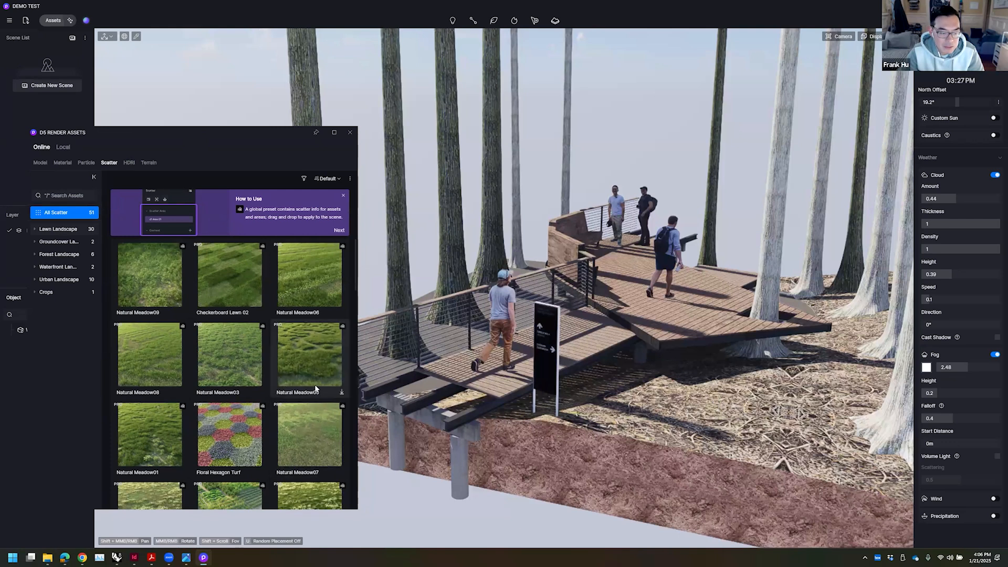
scroll(317, 370, "down", 4)
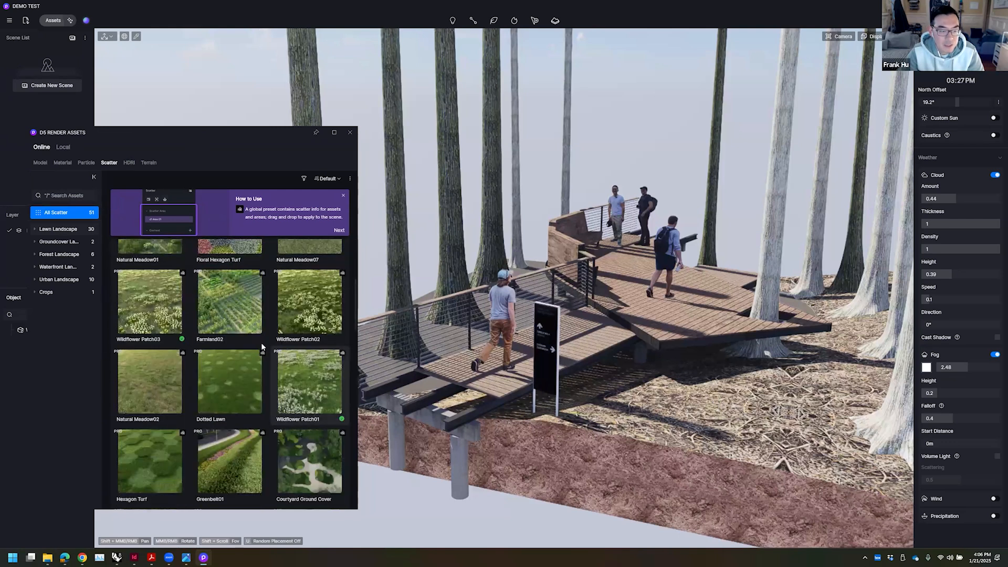
scroll(326, 369, "down", 2)
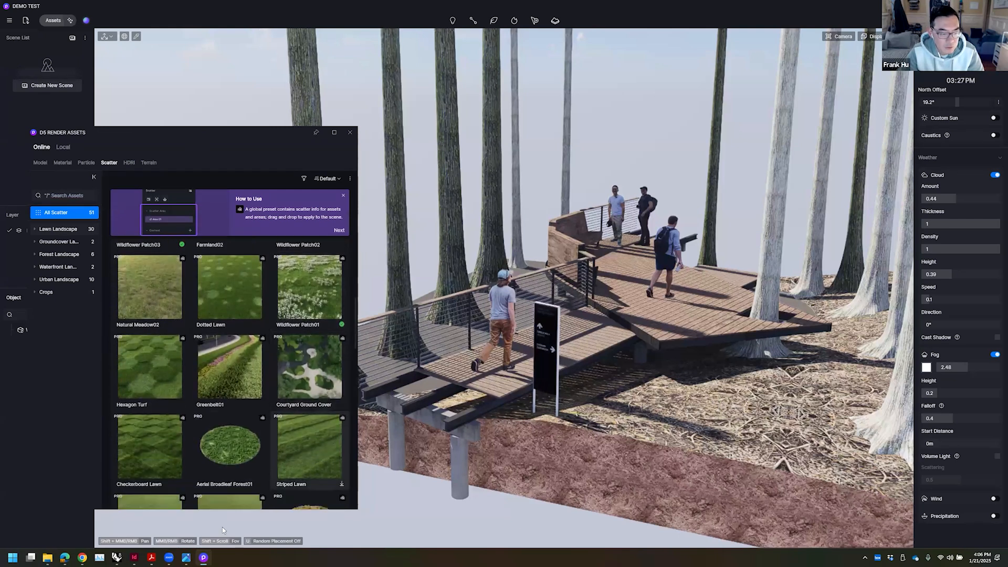
- Switch to Rhino, show the layer list, and temporarily hide the GROUND and GROUND - 2 layers
mouse_move(117, 557)
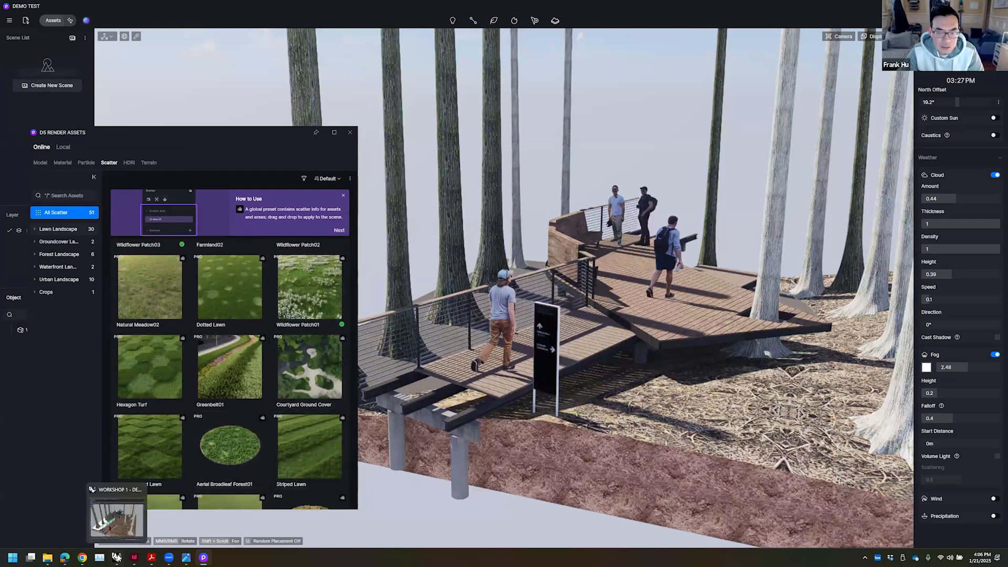
left_click(117, 520)
left_click(640, 74)
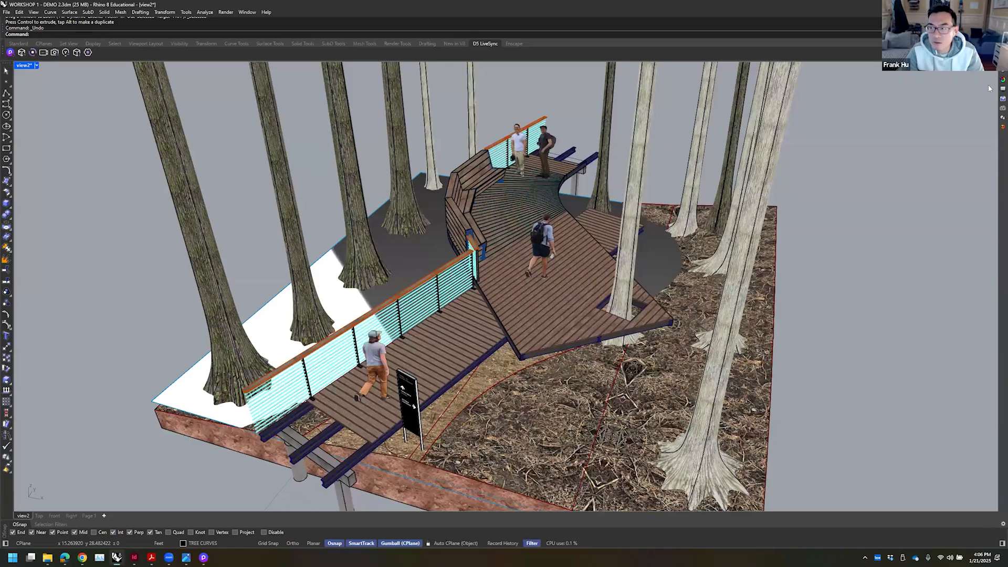
left_click(1003, 89)
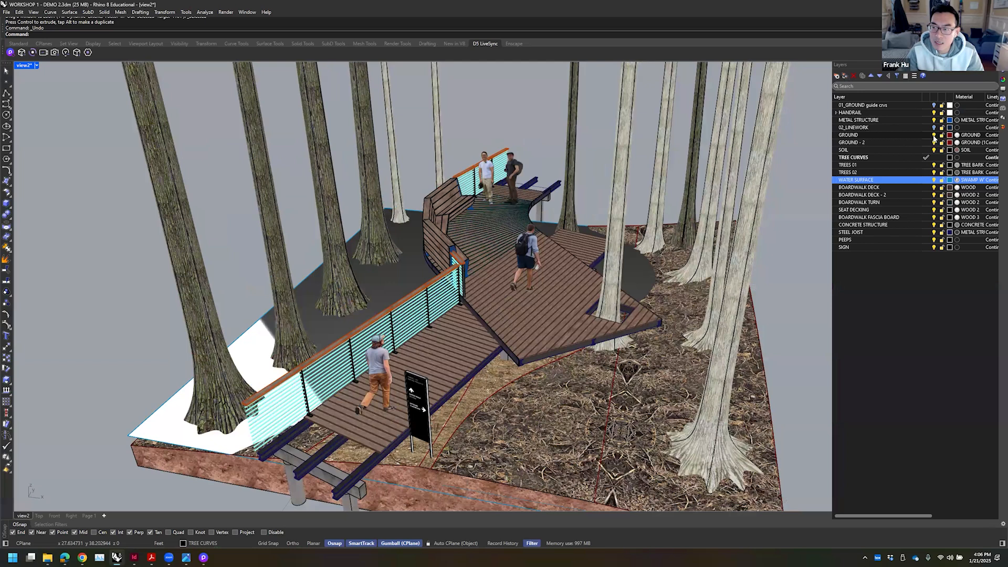
left_click(934, 136)
left_click(934, 143)
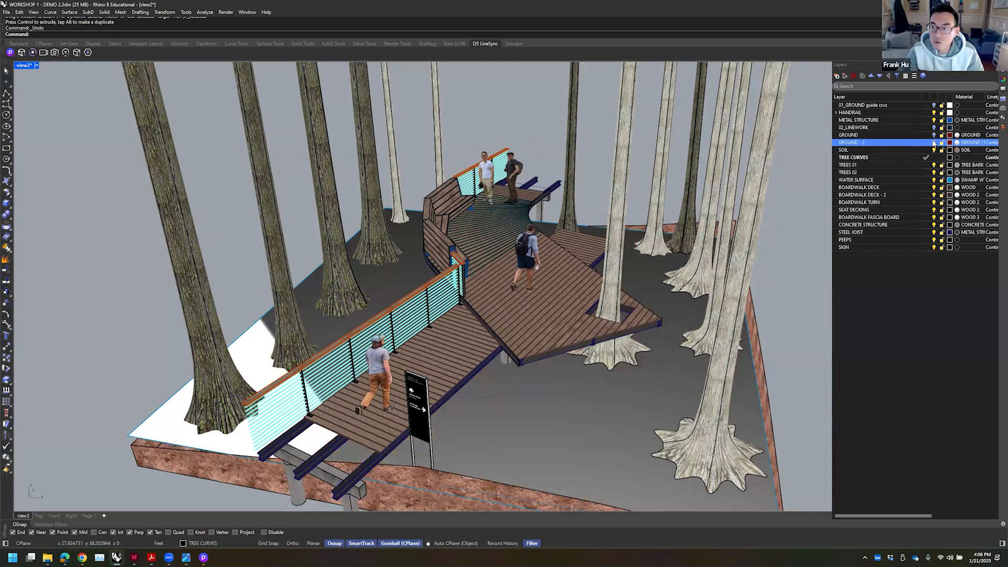
key("ctrl+z")
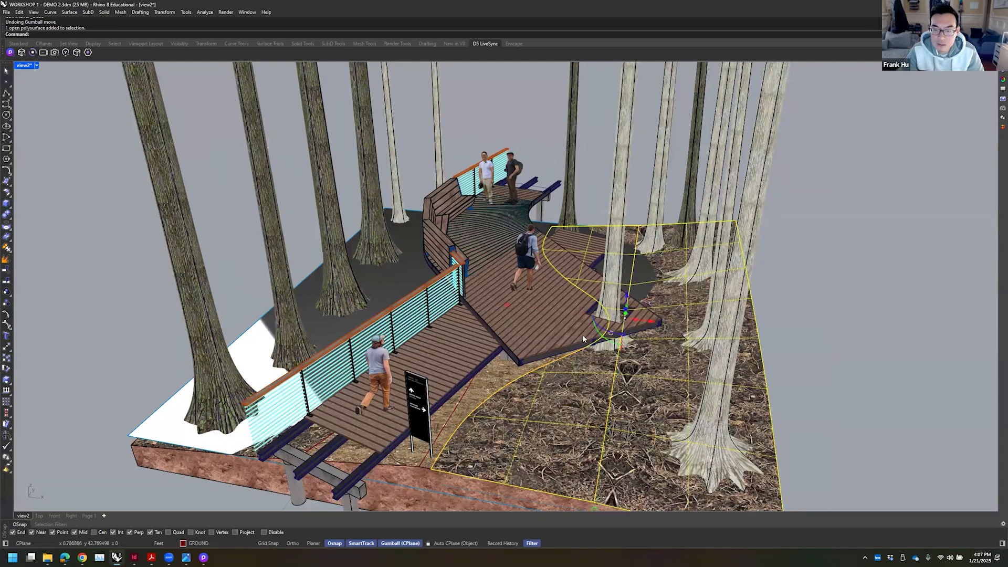
- Select the ground and soil objects around the boardwalk one at a time to examine how the terrain is divided
left_click(489, 382)
left_click(172, 450)
left_click(642, 388)
right_click_drag(644, 354, 638, 262)
left_click(175, 369, "shift")
right_click_drag(643, 343, 532, 280)
left_click(478, 341)
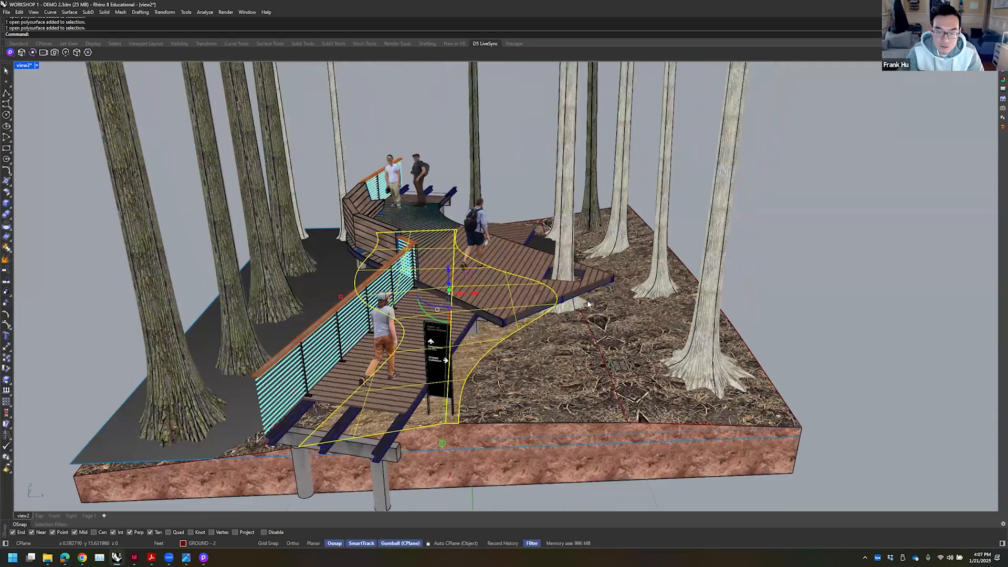
right_click_drag(588, 304, 523, 295)
left_click(522, 340)
right_click_drag(521, 340, 477, 353)
left_click(829, 158)
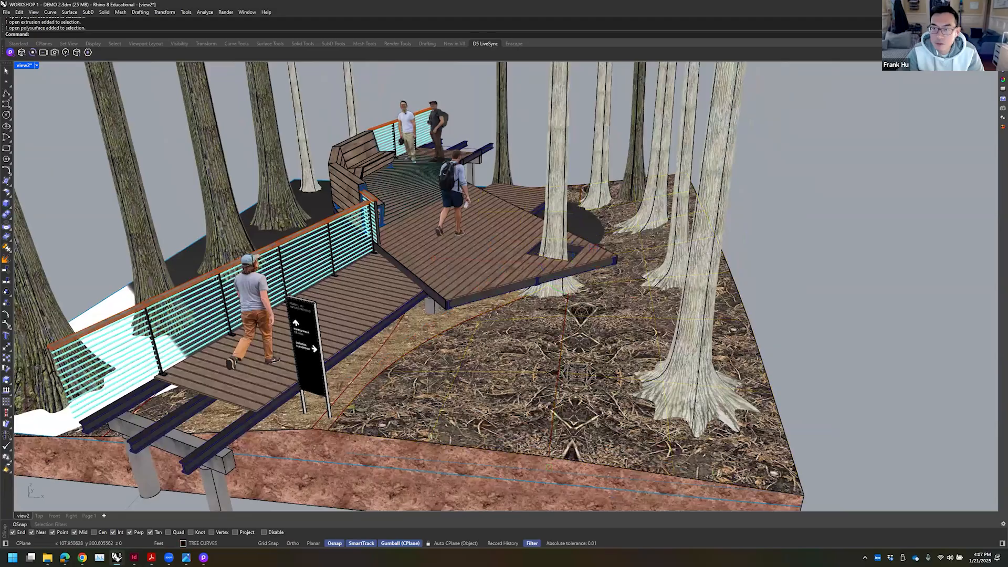
- Return to D5 Render, choose the Wild Grassland scatter preset, and shift the asset library window away from the boardwalk
key("alt+Tab")
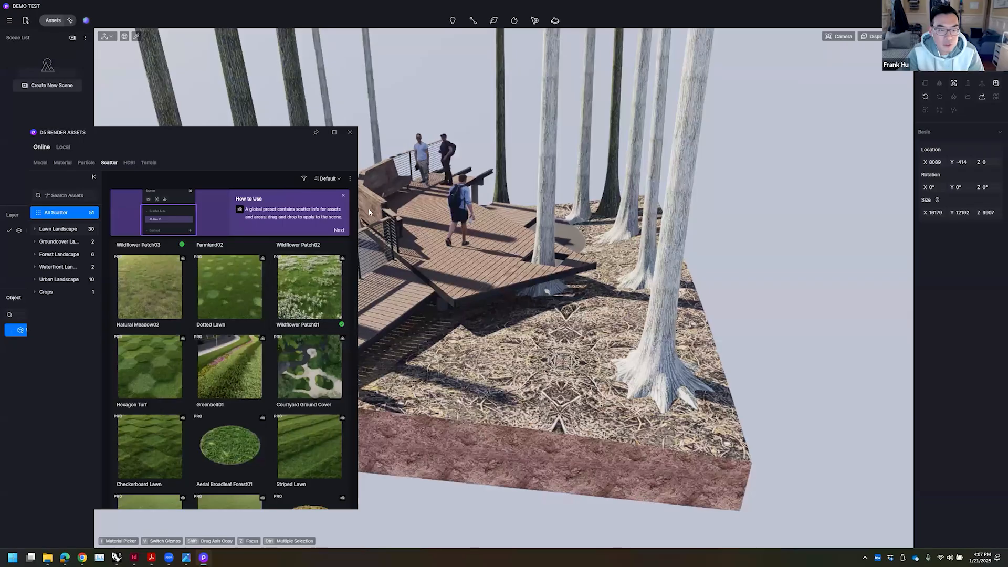
left_click_drag(264, 132, 348, 108)
scroll(362, 389, "down", 4)
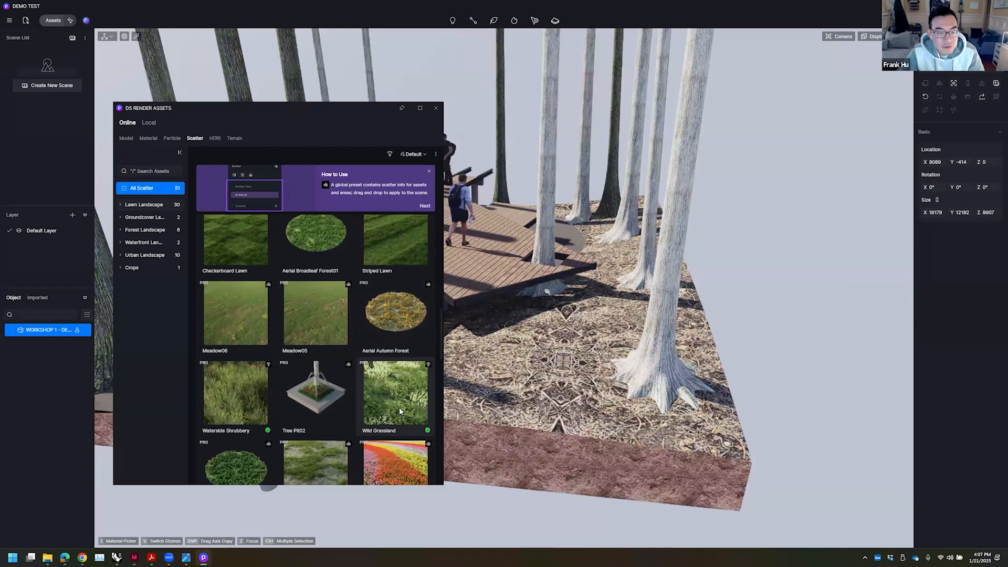
left_click(387, 403)
left_click_drag(354, 110, 170, 206)
scroll(485, 315, "down", 2)
- Pick the ground surfaces on both sides of the boardwalk and create a Wild Grassland scatter area on them
mouse_move(487, 316)
right_mouse_down()
mouse_move(511, 287)
mouse_move(481, 331)
right_mouse_up()
middle_click_drag(298, 301, 388, 303)
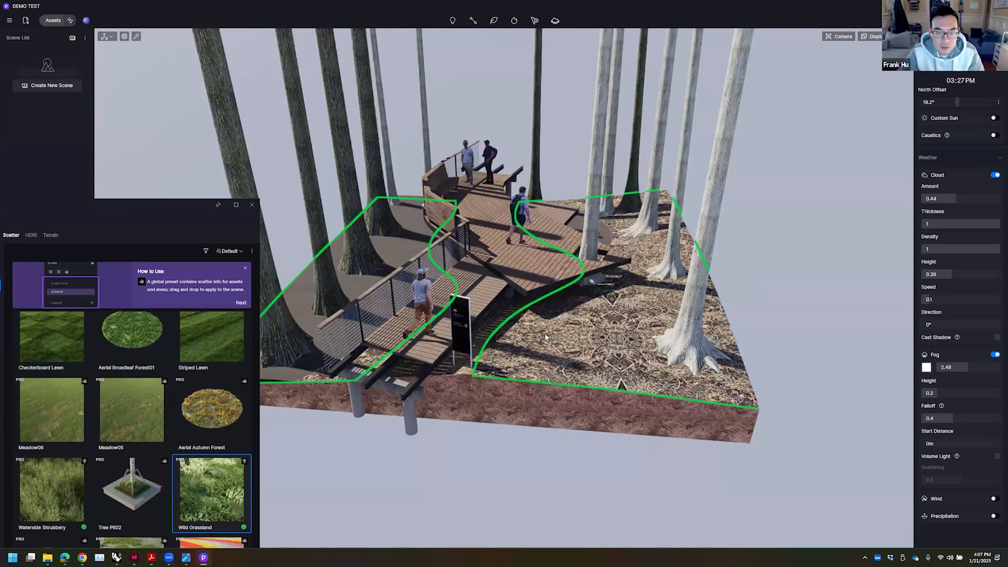
left_click(590, 335)
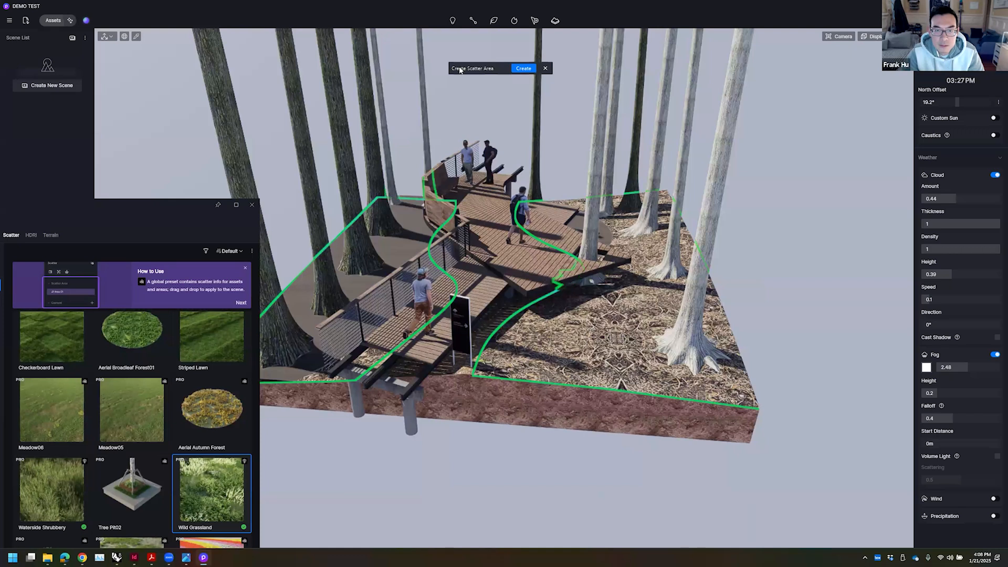
left_click(523, 69)
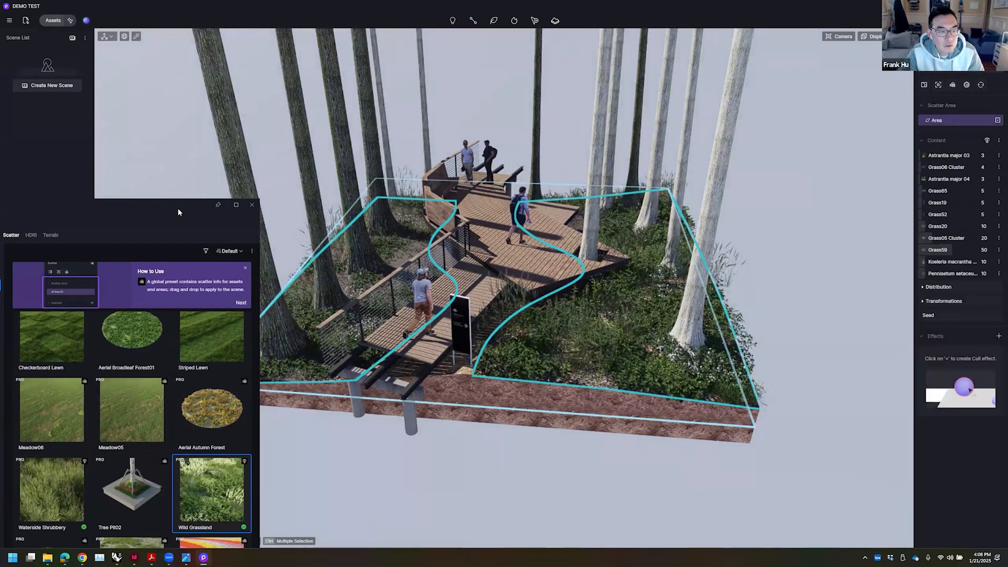
- Close the asset library and examine the scattered vegetation around the boardwalk from several viewpoints
left_click_drag(231, 222, 398, 176)
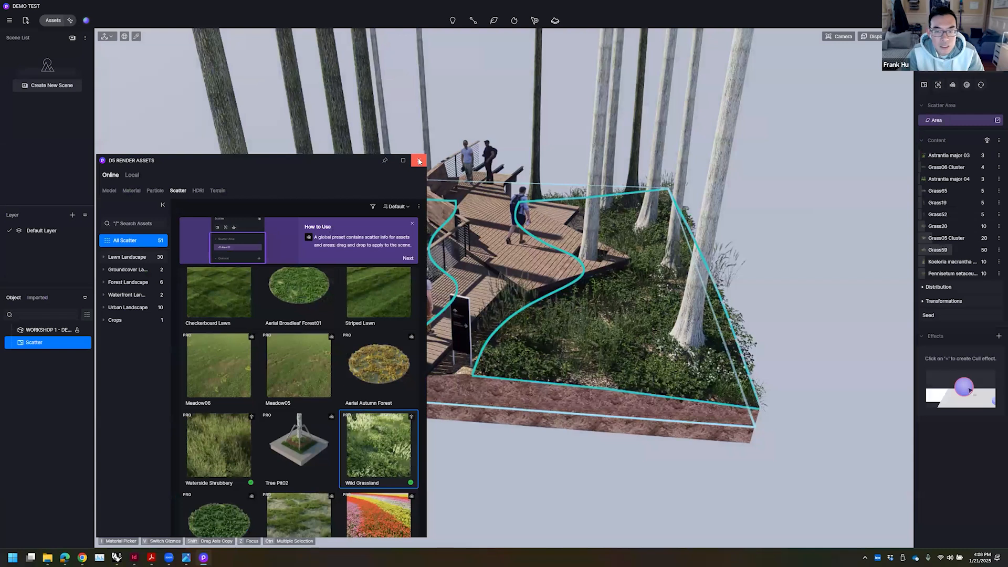
left_click(419, 162)
left_click(811, 307)
right_click_drag(811, 308, 772, 289)
mouse_move(672, 341)
right_mouse_down()
mouse_move(620, 336)
mouse_move(660, 345)
right_mouse_up()
scroll(601, 289, "up", 3)
right_click_drag(604, 276, 605, 282)
right_click_drag(617, 357, 536, 354)
scroll(577, 360, "up", 2)
scroll(537, 359, "down", 3)
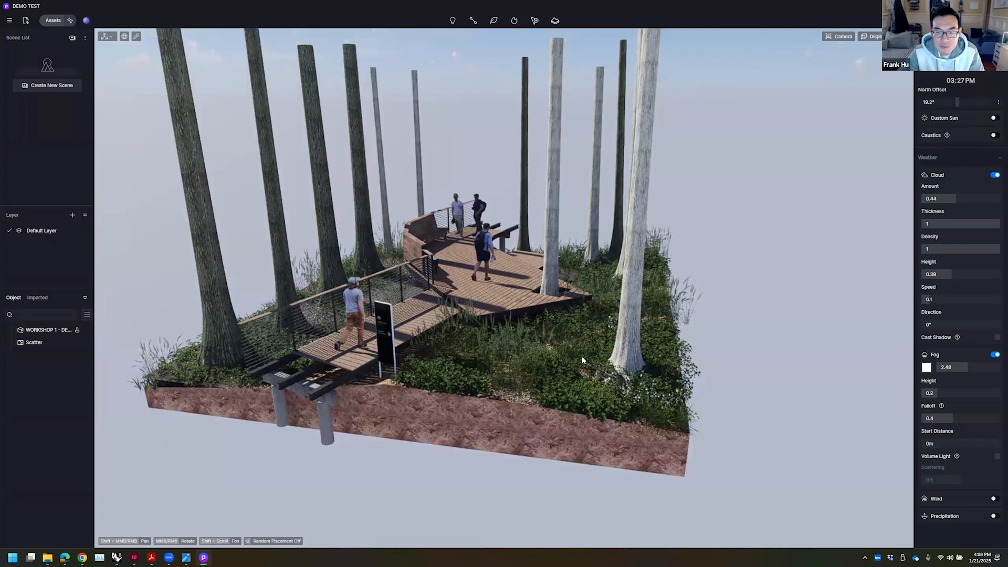
middle_click_drag(531, 355, 550, 345, "shift")
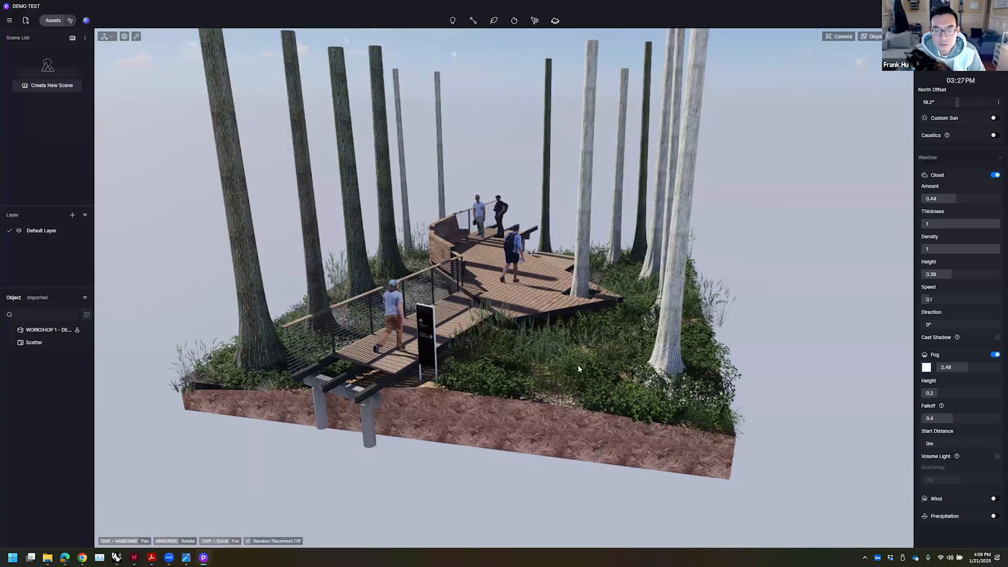
- Reduce the distribution density of the Scatter object to 500pt/100㎡
left_click(33, 345)
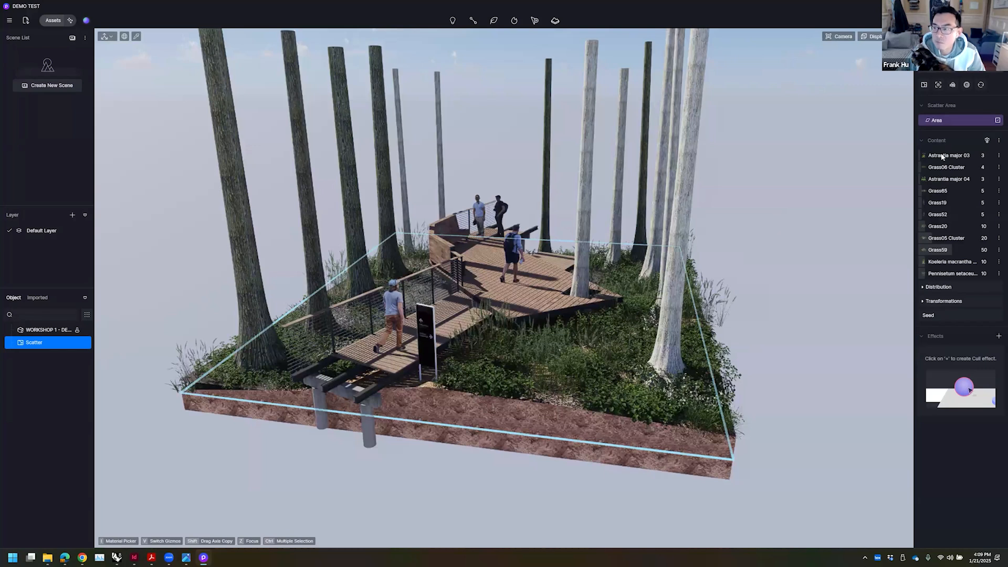
left_click(922, 287)
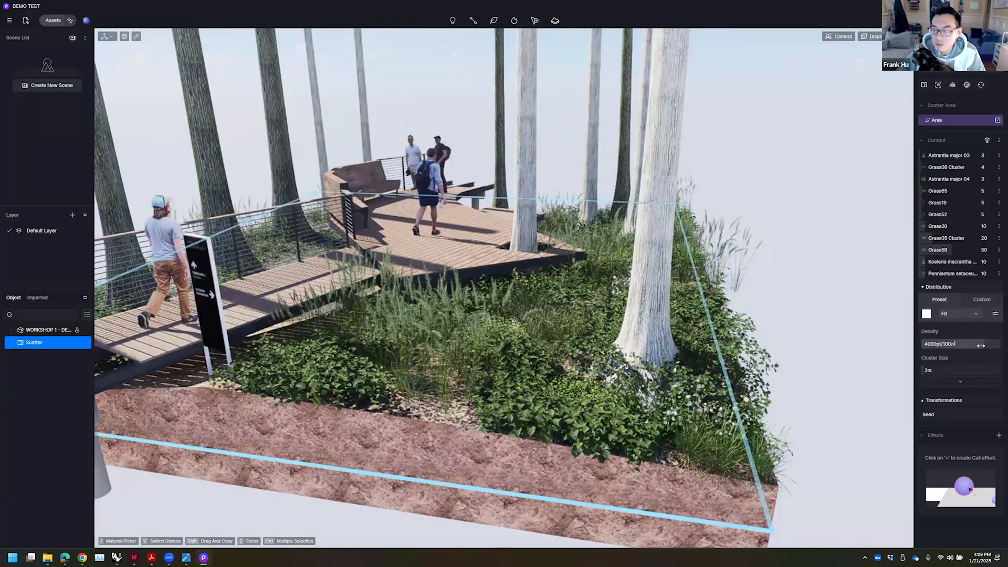
left_click_drag(981, 345, 954, 359)
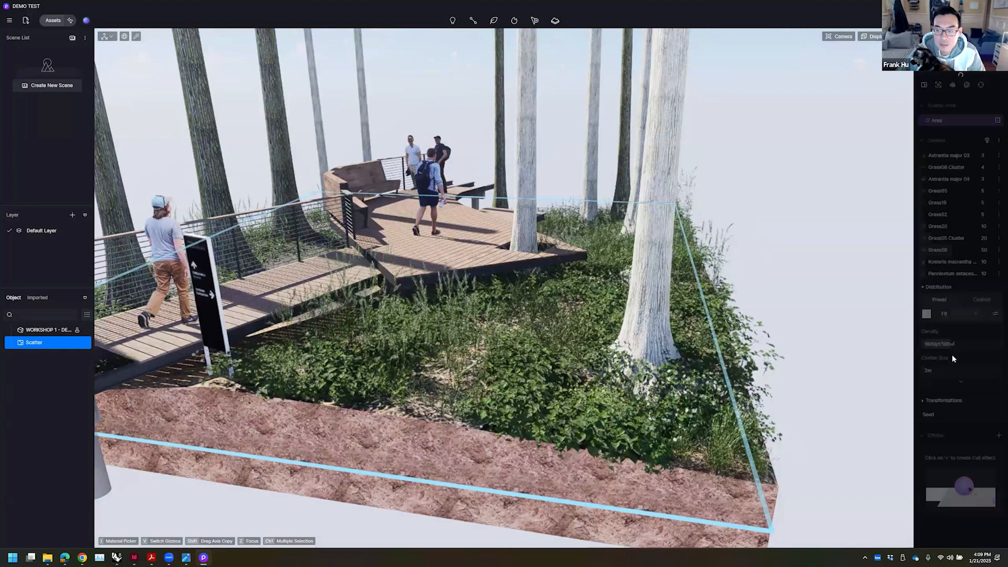
left_click(937, 346)
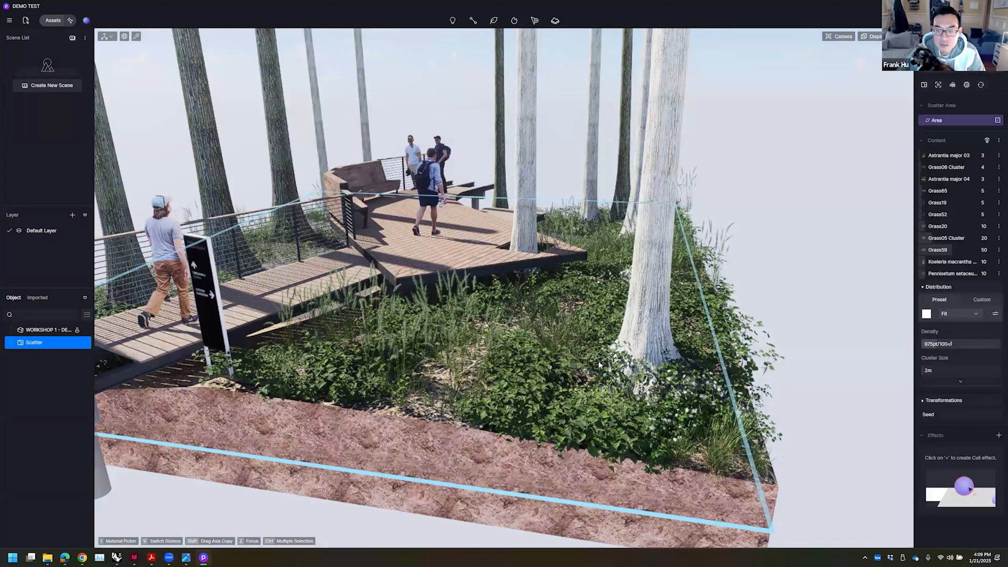
left_click_drag(936, 344, 929, 344)
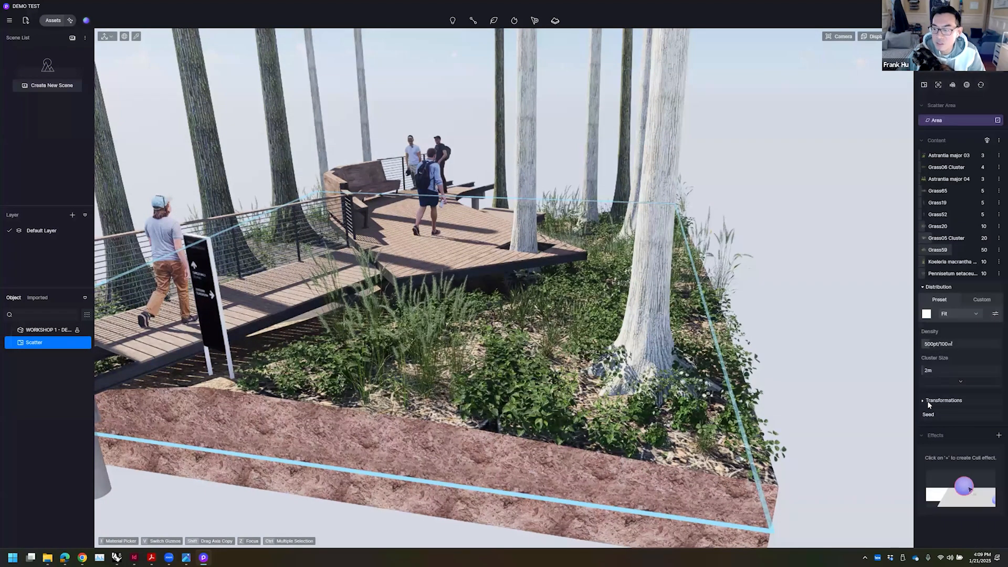
- Adjust the maximum random scaling in the Scatter object's transformation settings
left_click(925, 400)
scroll(945, 367, "down", 3)
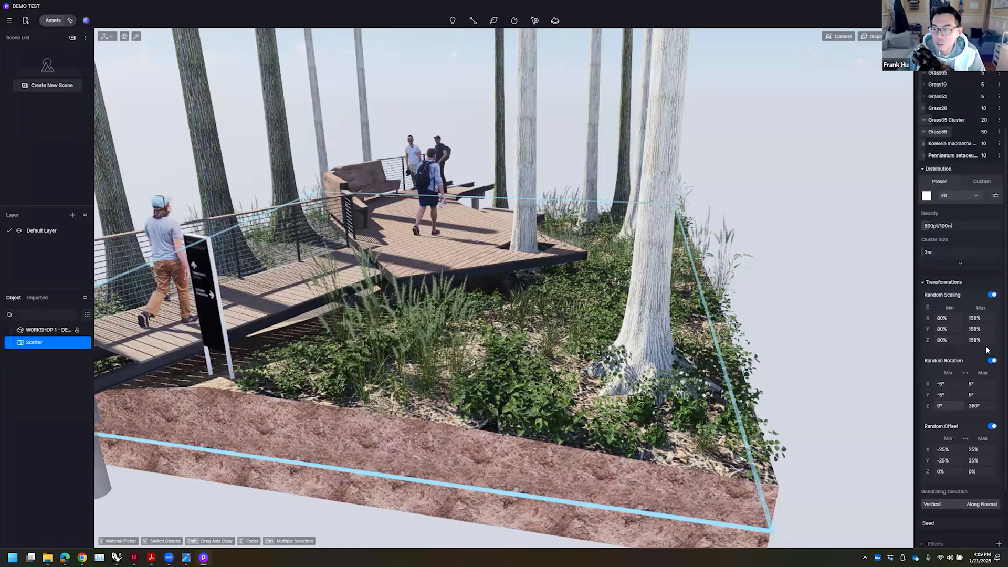
left_click_drag(978, 318, 984, 318)
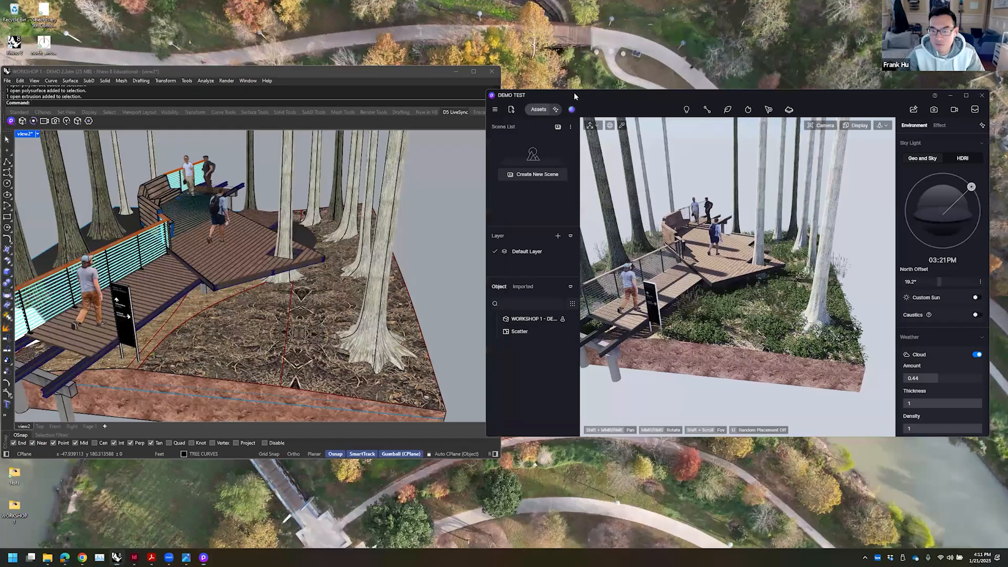
- Place the D5 Render window beside the Rhino window and hide its left sidebar
left_click_drag(574, 93, 597, 90)
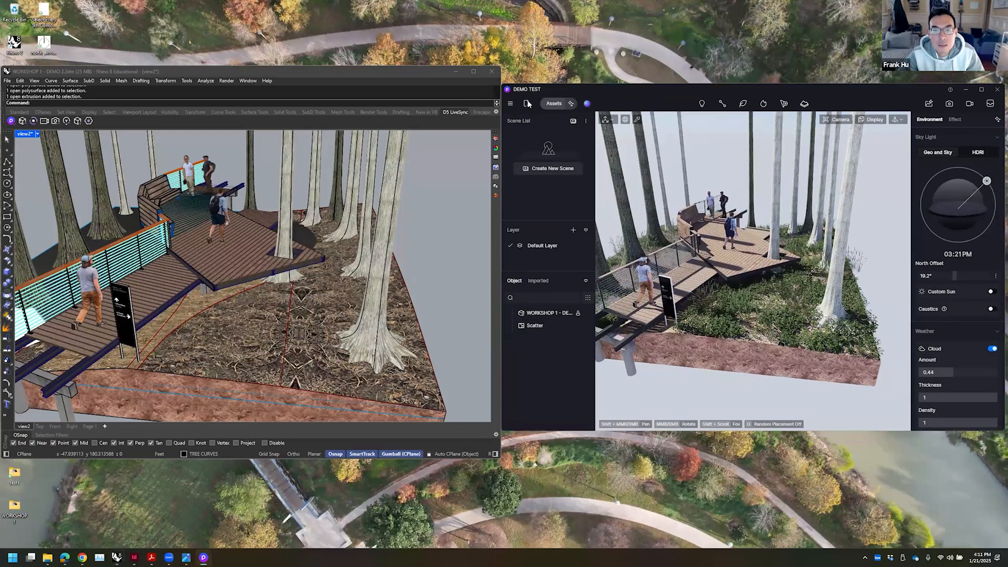
left_click_drag(554, 87, 556, 85)
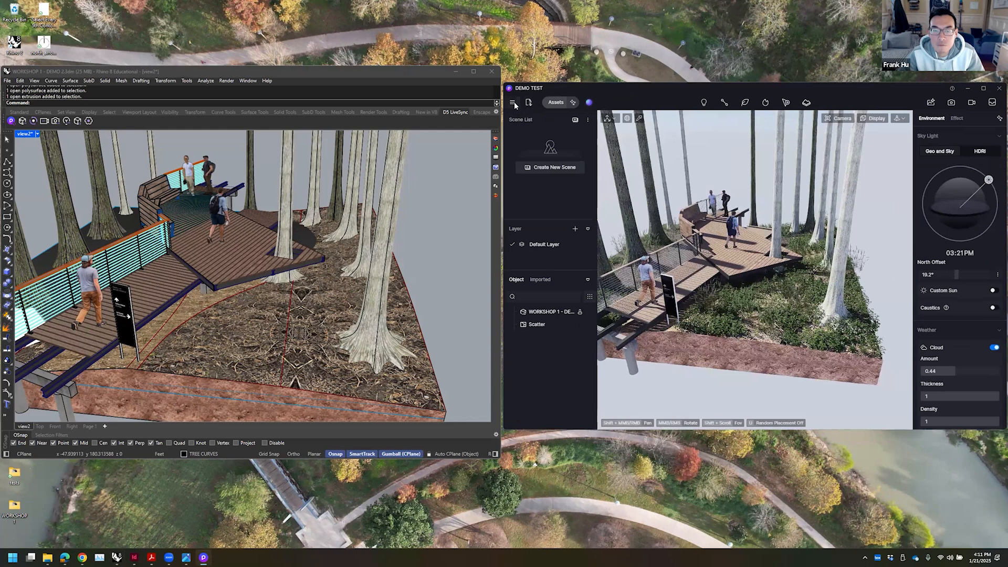
left_click(513, 104)
mouse_move(583, 182)
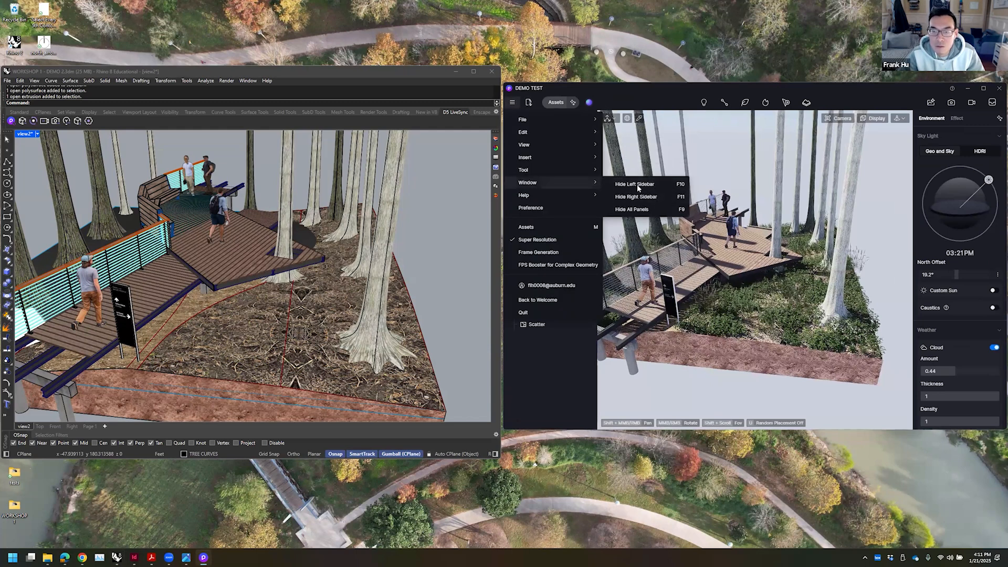
left_click(637, 184)
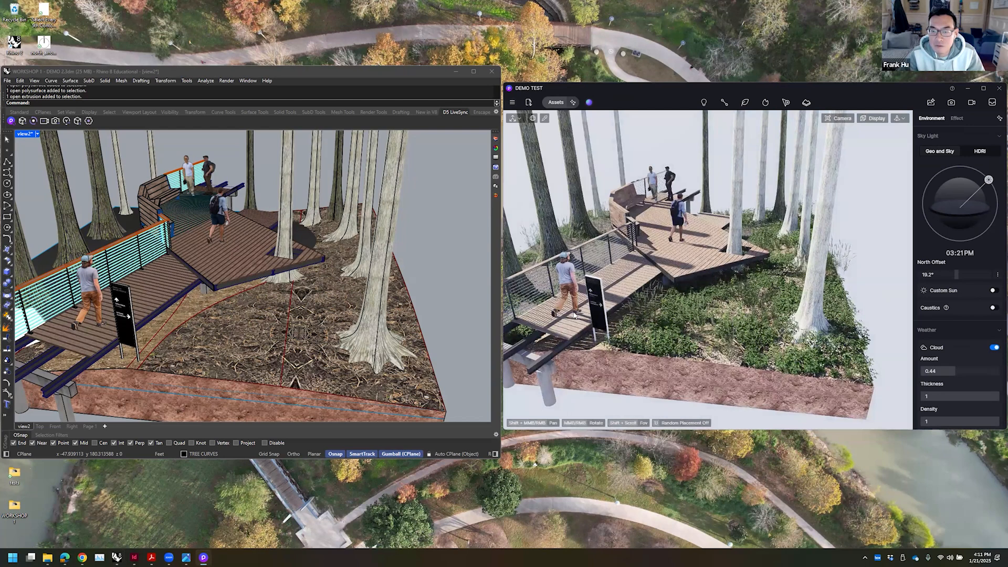
- Test the synced camera by orbiting Rhino's perspective view, showing four viewports, and framing the site in the Top viewport
right_click_drag(315, 283, 373, 262, "shift")
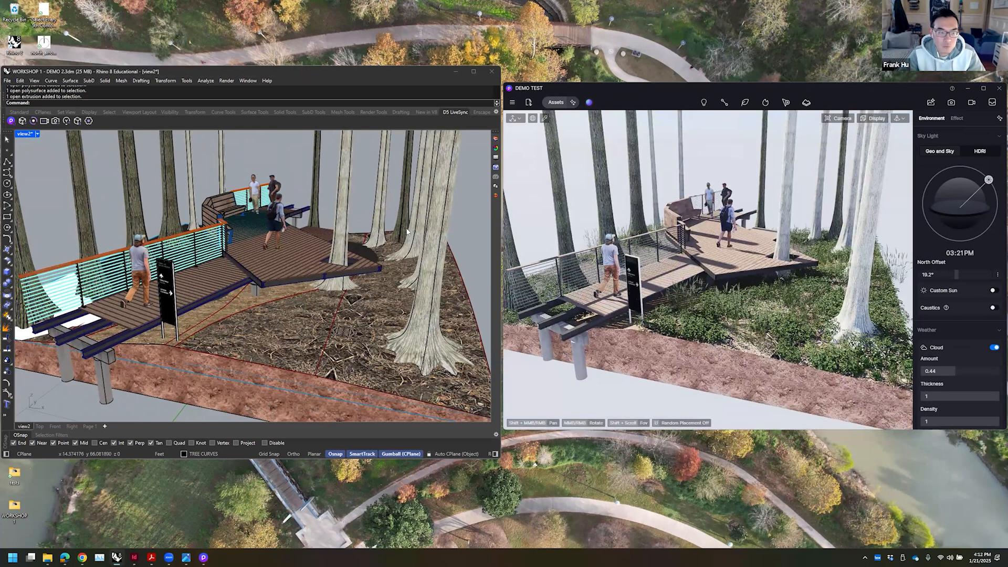
right_click_drag(423, 218, 429, 211, "shift")
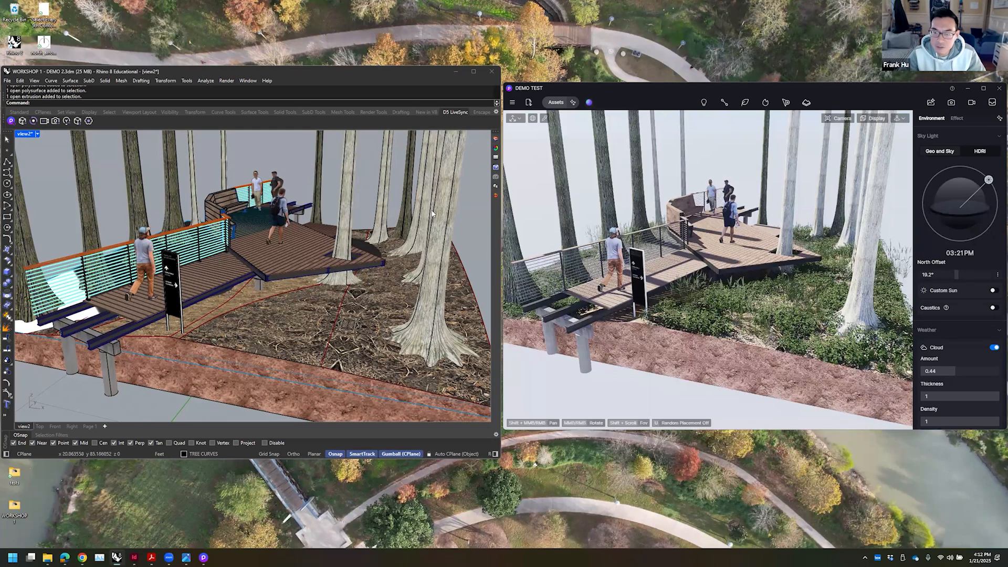
double_click(25, 134)
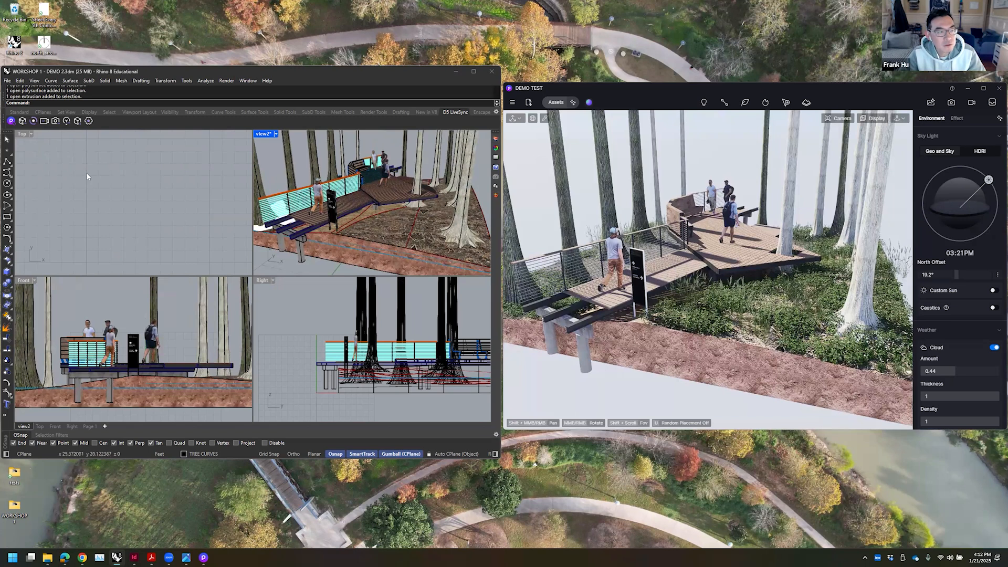
left_click(195, 214)
scroll(189, 211, "down", 13)
right_click_drag(197, 226, 238, 239)
scroll(146, 210, "up", 3)
right_click_drag(145, 212, 149, 214)
- Examine the model in Rhino's Front and Right viewports and compare each with the synced D5 Render view
left_click(105, 306)
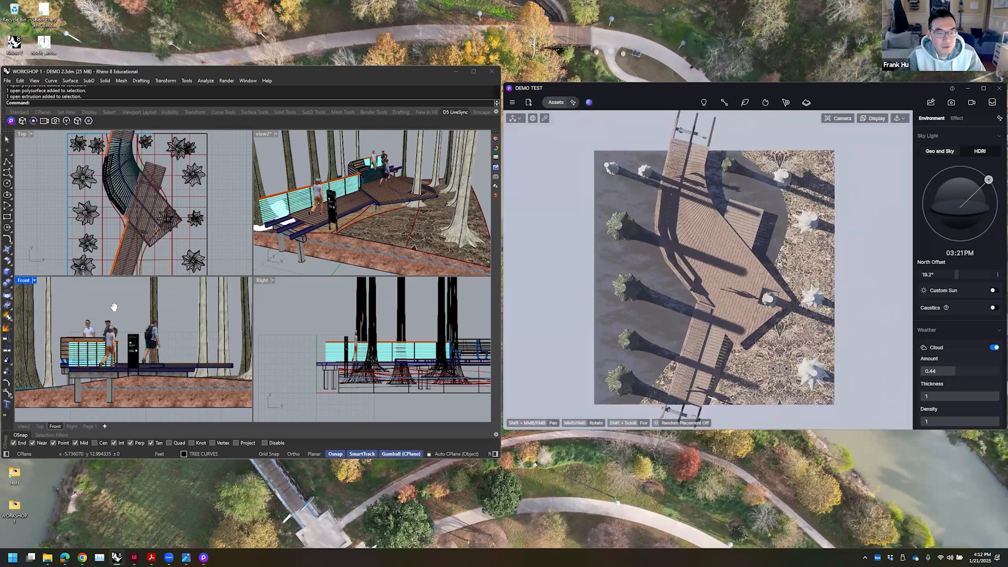
scroll(113, 307, "down", 4)
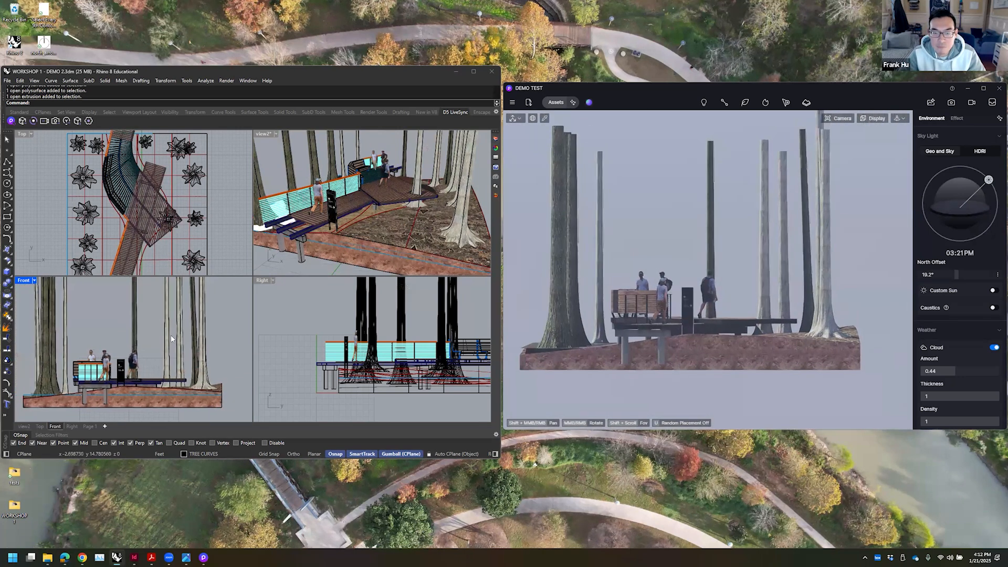
left_click(313, 321)
scroll(346, 323, "up", 3)
scroll(344, 331, "up", 5)
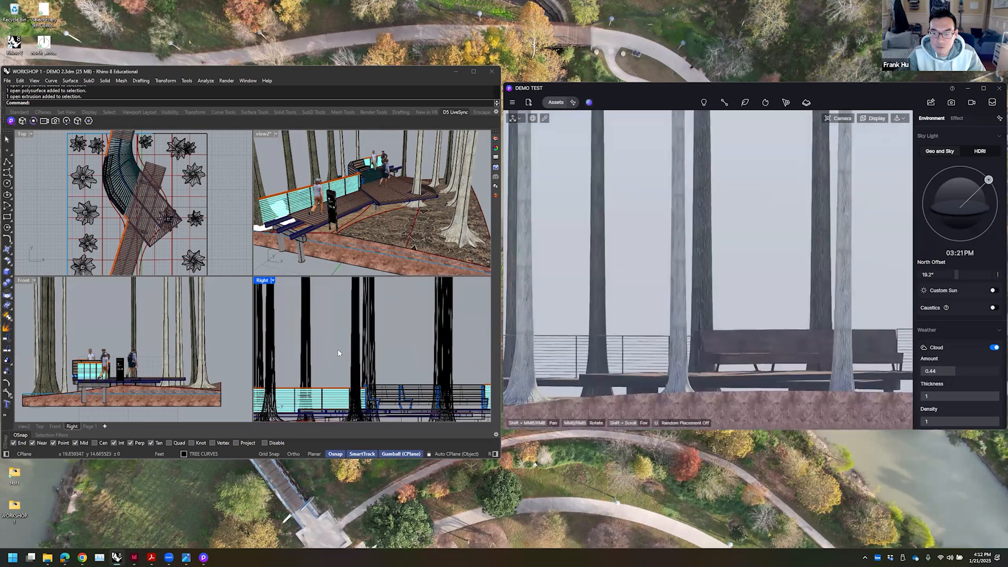
scroll(352, 341, "down", 4)
- Inspect the people and trail sign up close in the Front viewport, and return to the perspective view2
left_click(114, 322)
right_click_drag(114, 322, 140, 308)
scroll(124, 323, "up", 4)
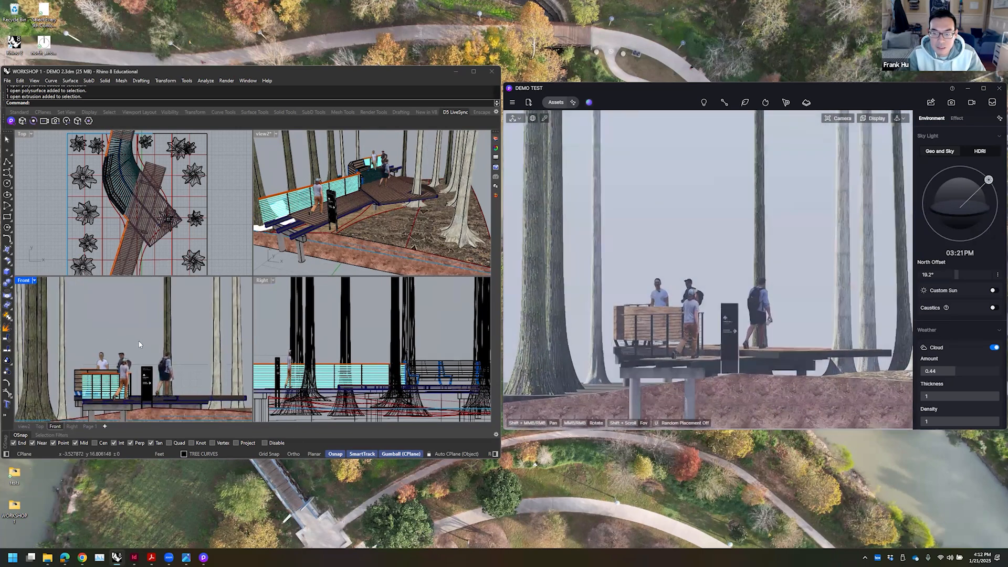
scroll(158, 328, "up", 5)
scroll(182, 312, "up", 3)
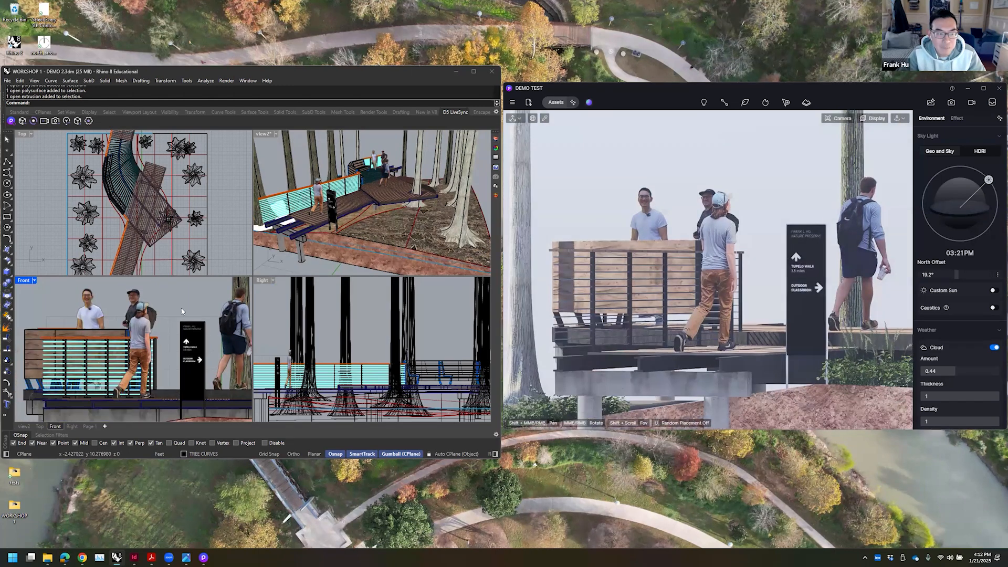
right_click_drag(183, 312, 191, 312)
right_click_drag(268, 260, 284, 262)
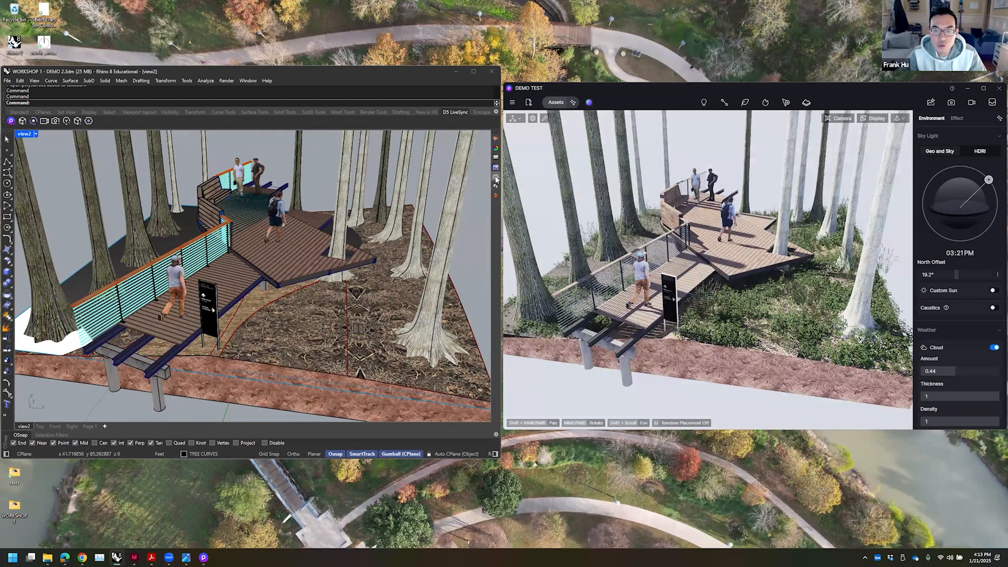
- Frame a low close-up of the boardwalk end and trail sign, save it as named view "view 3", and save the Rhino file
left_click(497, 178)
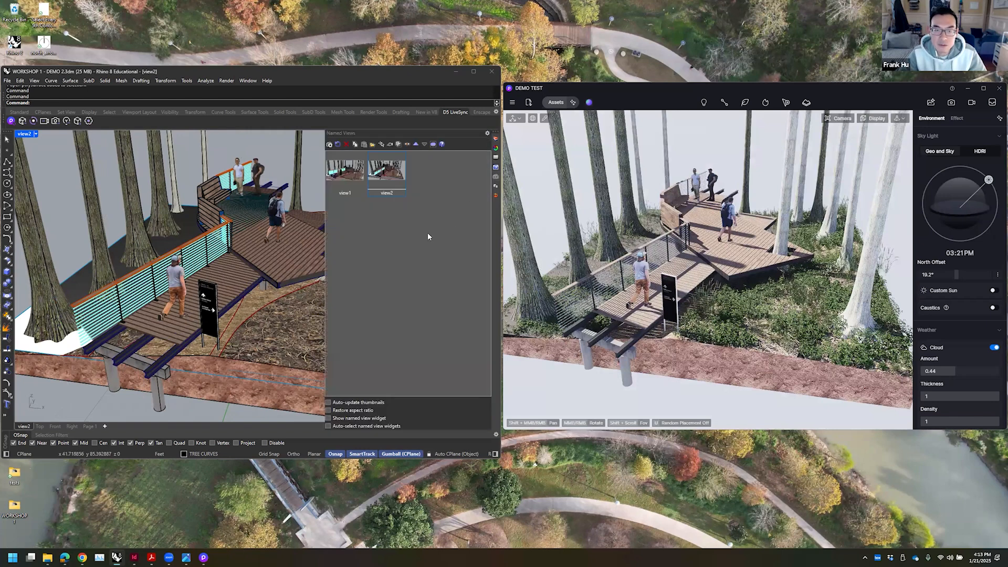
right_click_drag(258, 302, 265, 272)
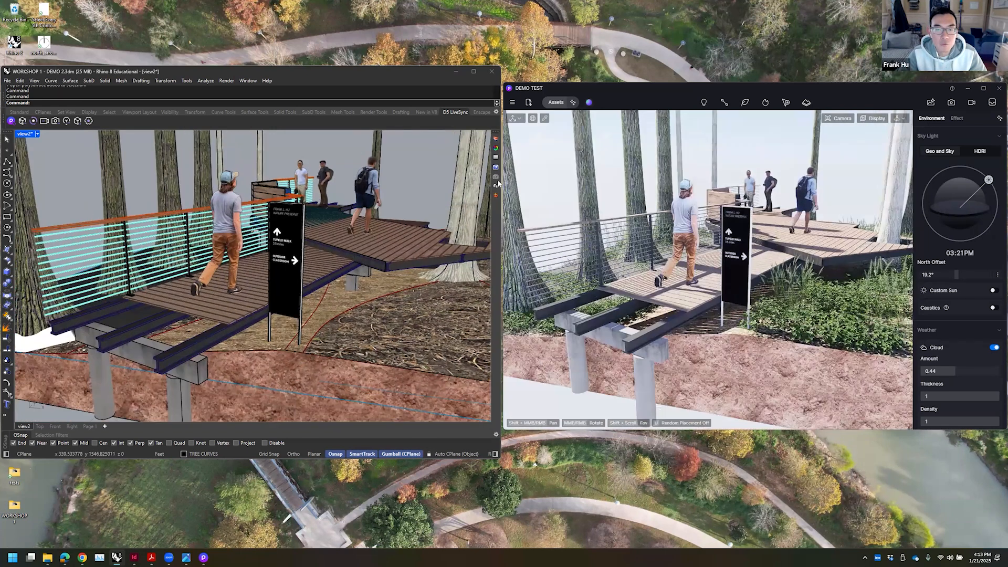
left_click(497, 179)
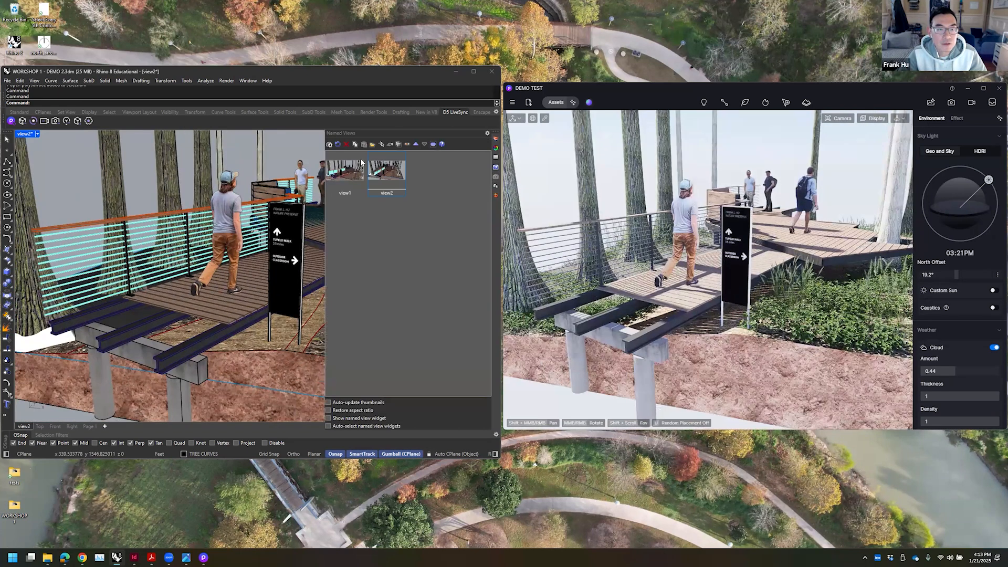
left_click(330, 146)
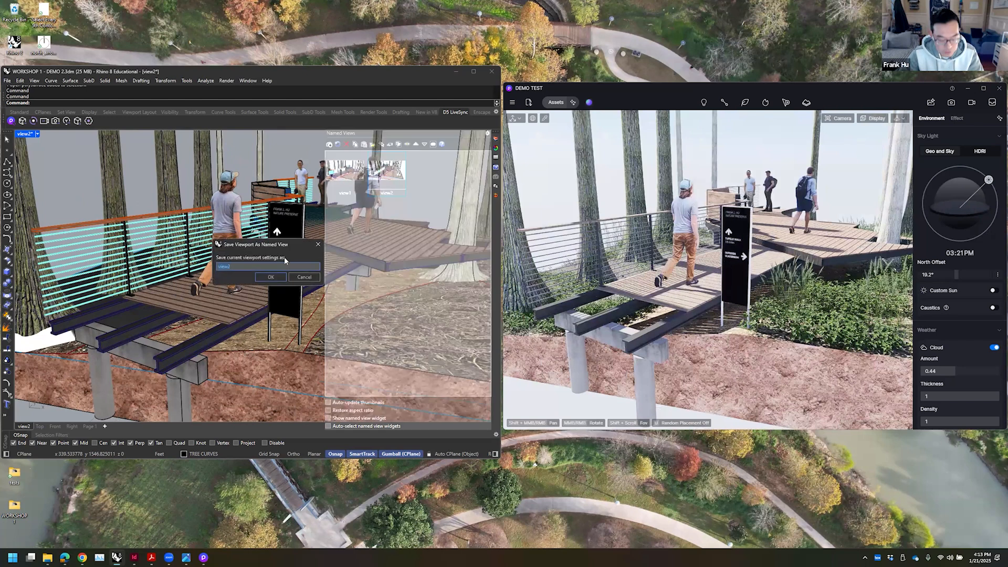
type("view 3")
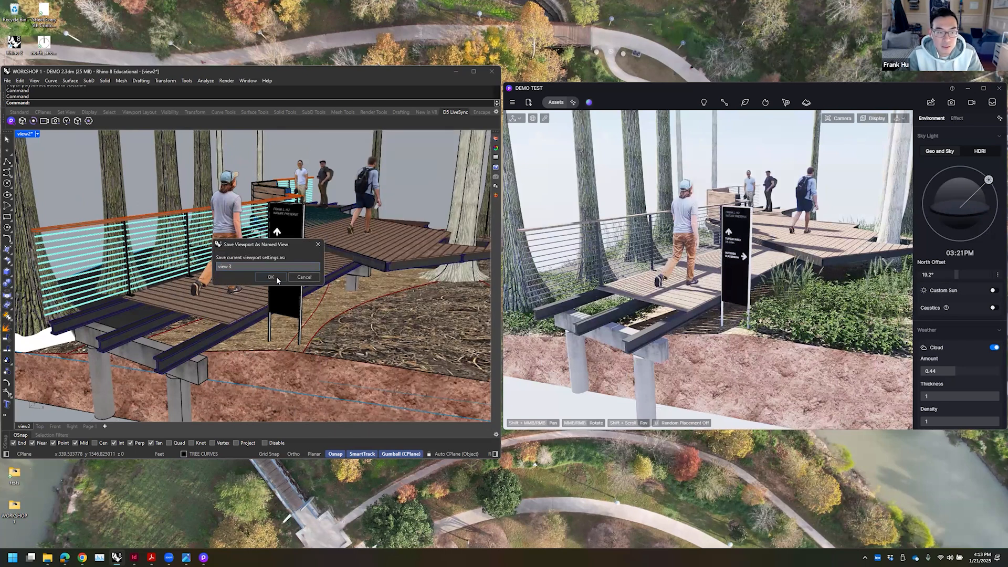
left_click(276, 276)
left_click(7, 80)
left_click(64, 136)
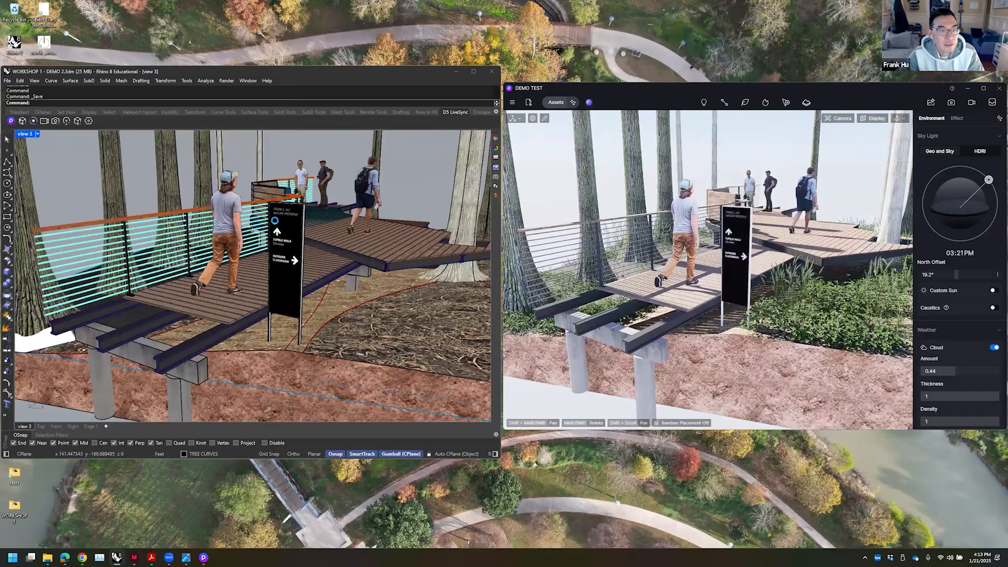
- Switch to D5 Render, open the image render settings in a widened window, and set the sun time to 03:31 PM
double_click(780, 90)
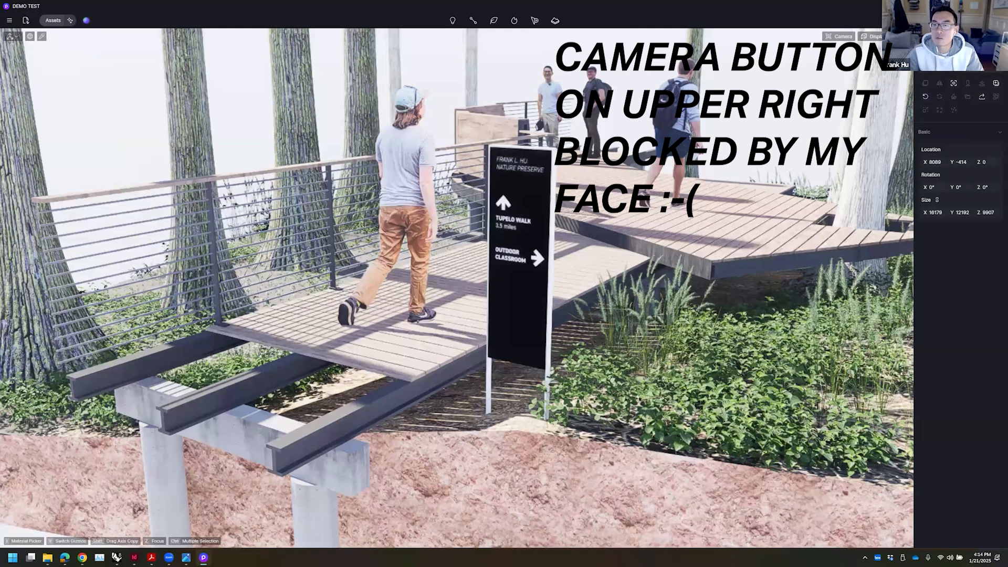
left_click(952, 21)
double_click(918, 6)
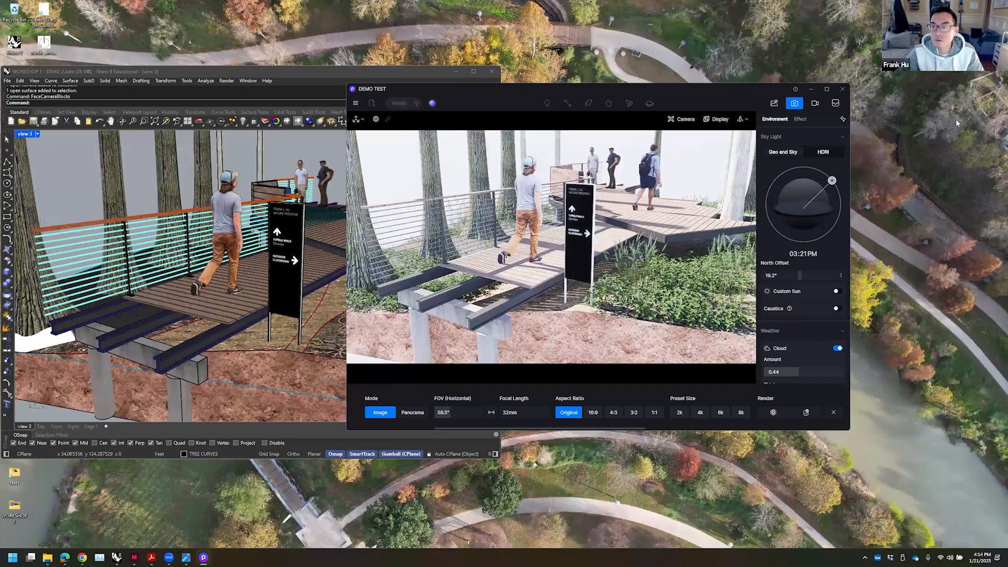
left_click_drag(782, 89, 939, 104)
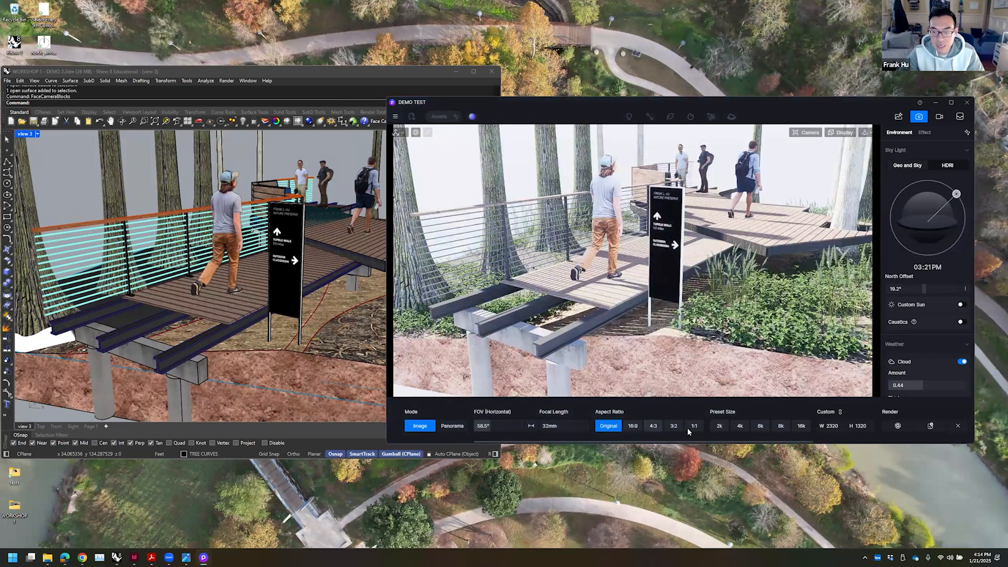
left_click_drag(802, 96, 802, 98)
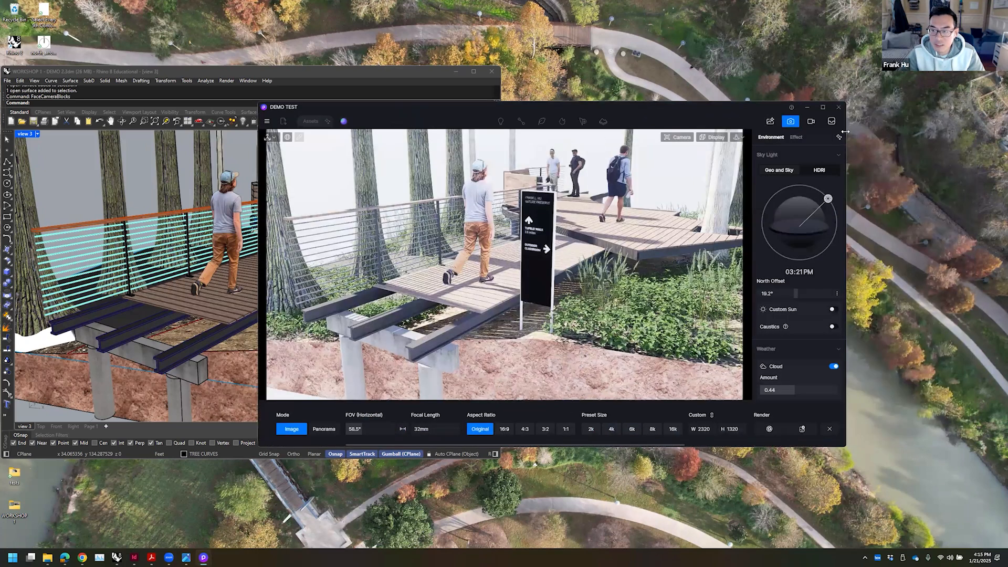
left_click_drag(845, 131, 916, 131)
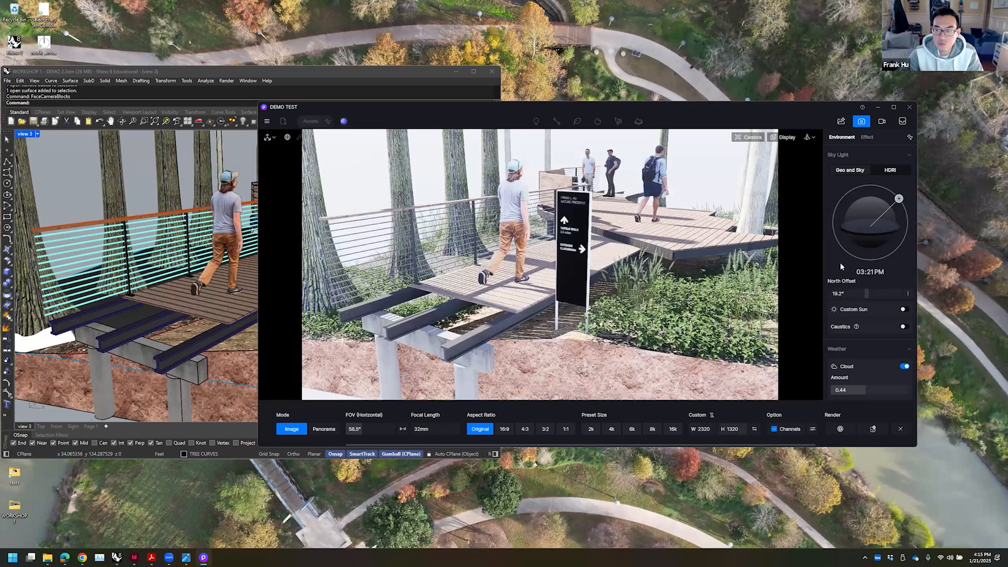
mouse_move(898, 199)
left_mouse_down()
mouse_move(890, 193)
mouse_move(900, 201)
left_mouse_up()
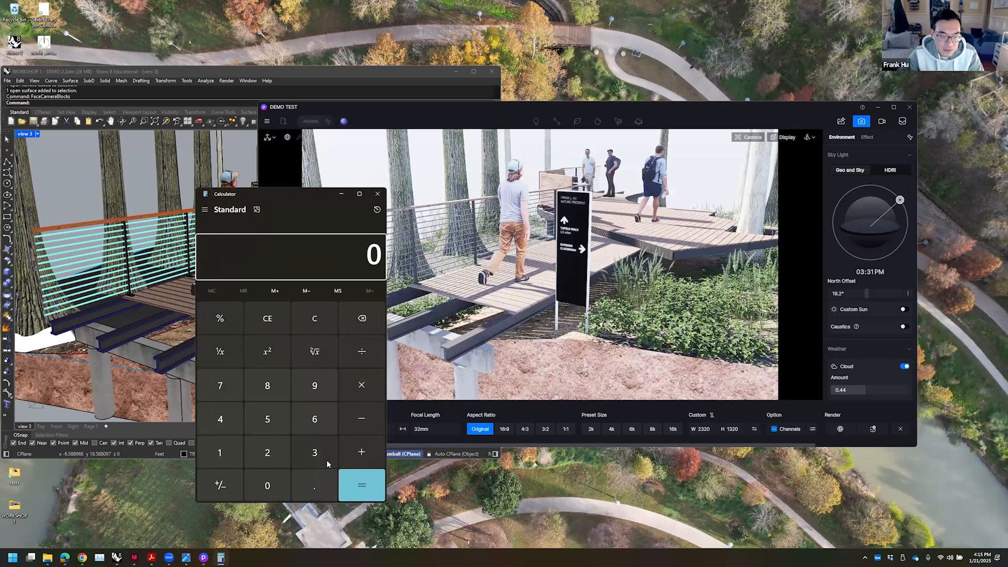
- Calculate 36 × 150 in Calculator and set the custom render width to 5400 pixels
left_click(314, 452)
type("6")
type("*150")
key("Return")
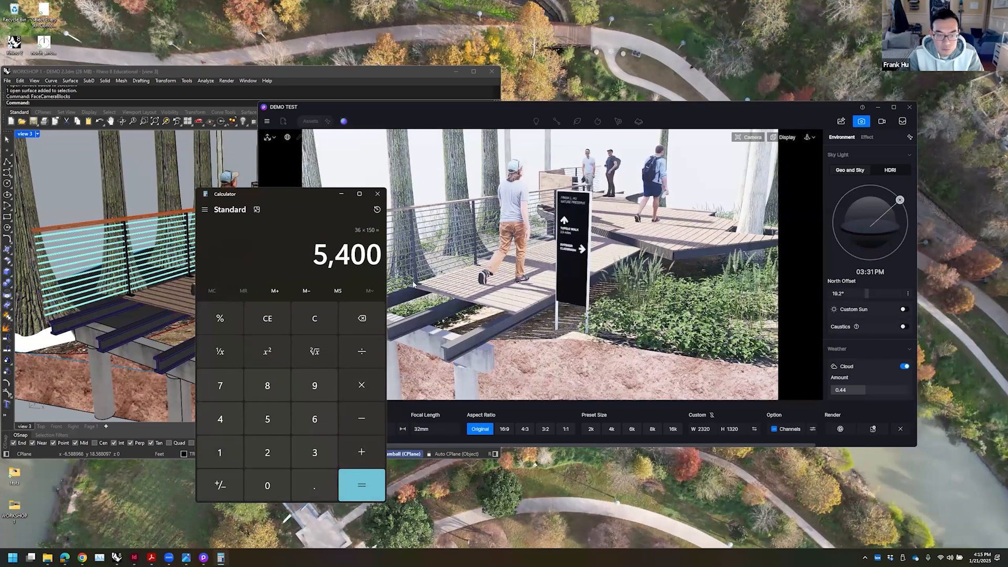
left_click(705, 429)
type("5400")
key("Tab")
- Calculate 24 × 150 in Calculator and set the custom render height to 3600 pixels
left_click(235, 198)
left_click(266, 455)
left_click(229, 422)
left_click(359, 388)
left_click(219, 452)
left_click(267, 418)
left_click(268, 486)
left_click(361, 485)
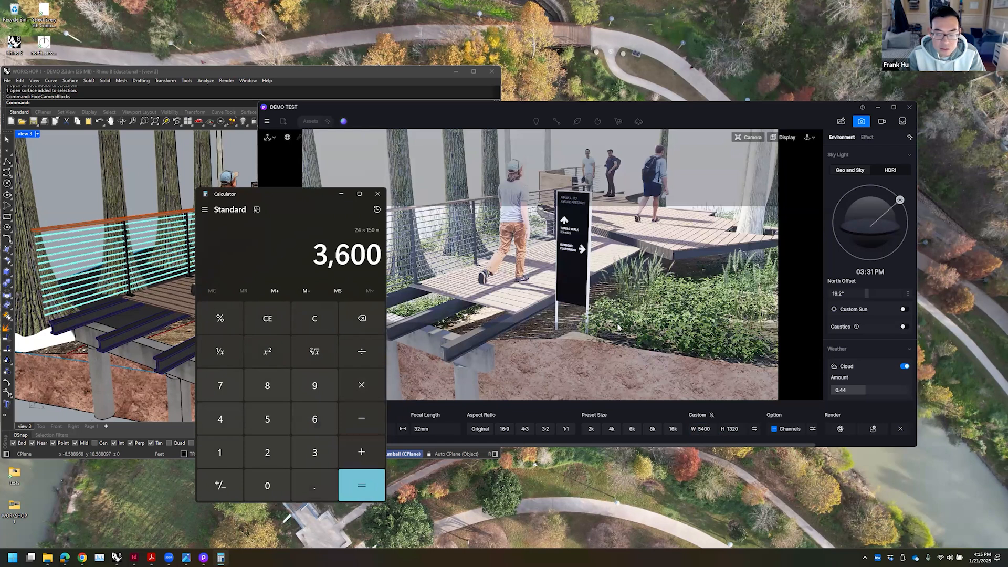
double_click(734, 429)
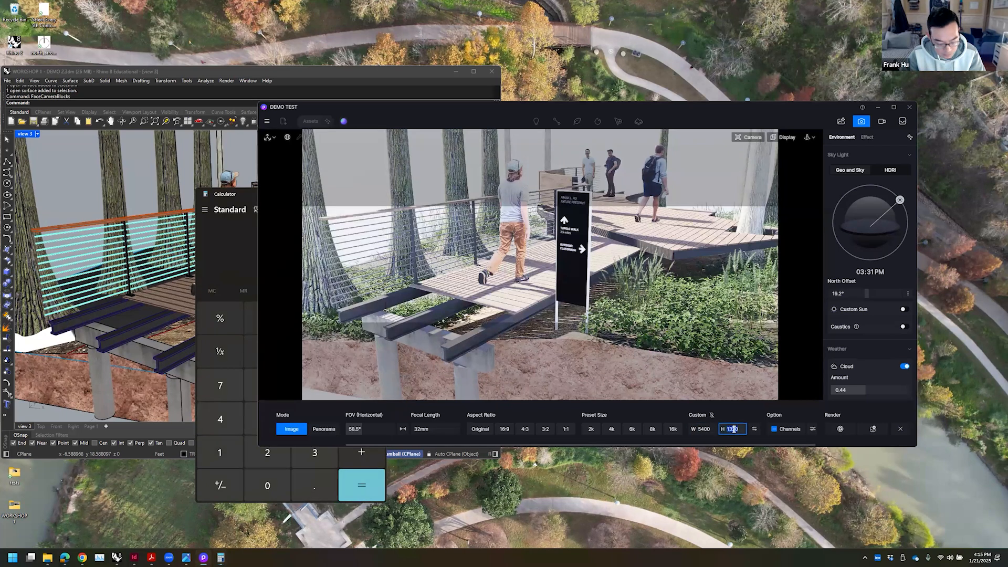
type("3600")
key("Return")
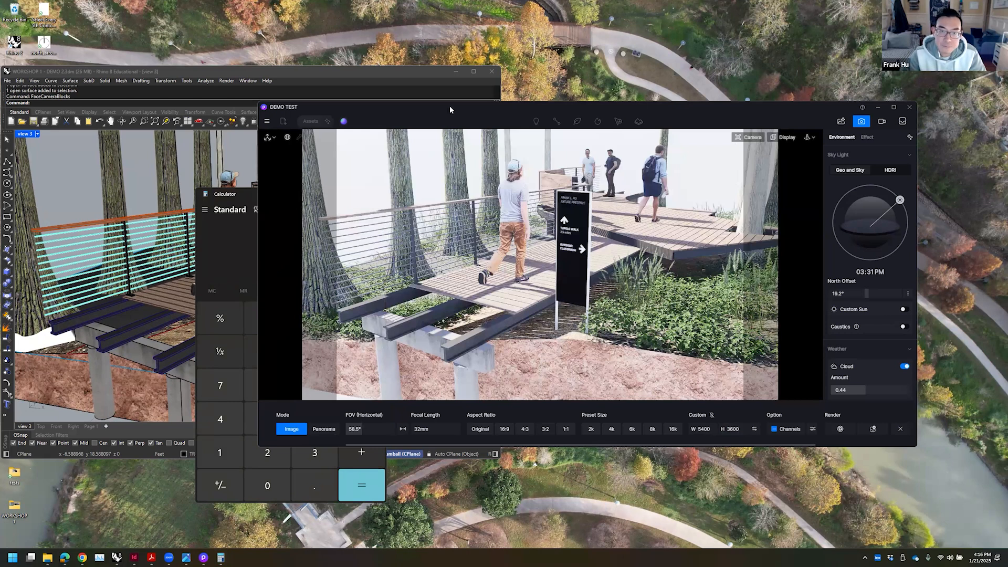
- Close Calculator, then reposition and widen the D5 Render window to keep all render options accessible
left_click_drag(449, 110, 473, 92)
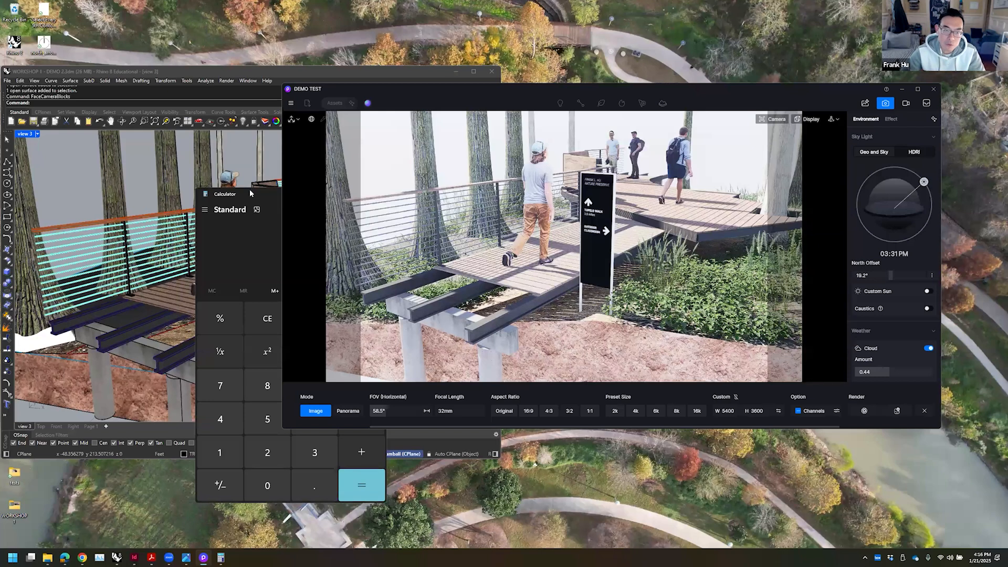
left_click_drag(250, 191, 205, 195)
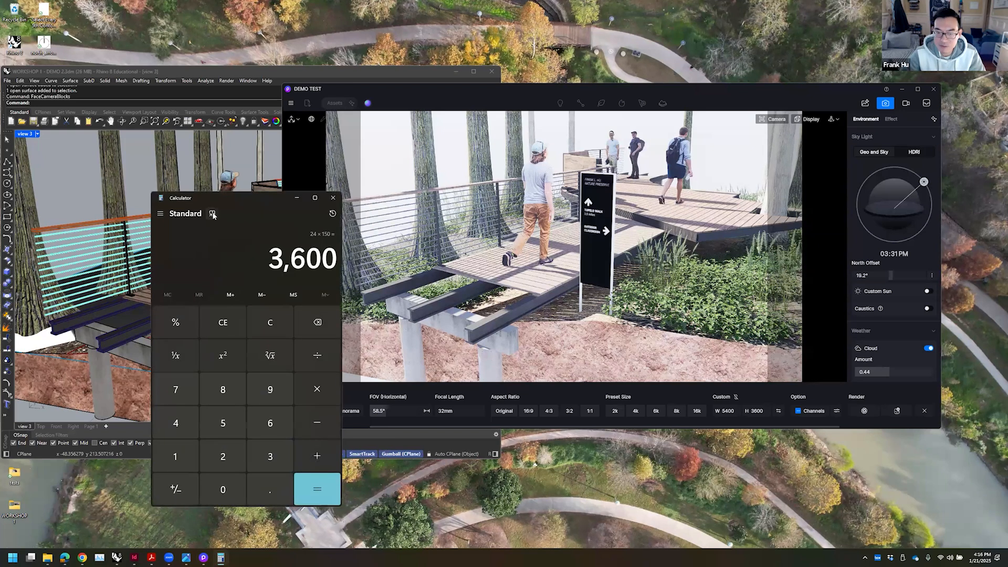
left_click(333, 198)
left_click_drag(802, 89, 729, 102)
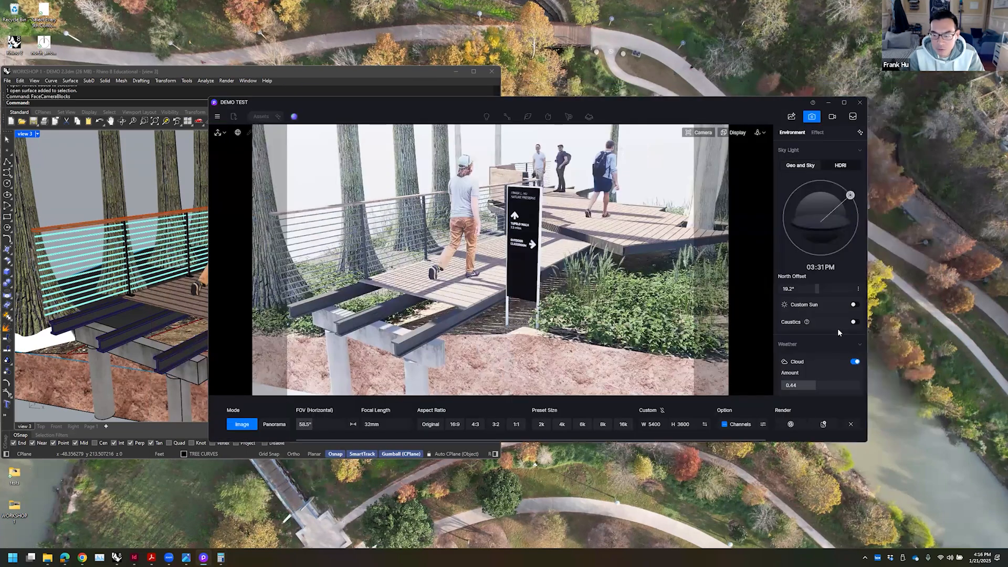
left_click_drag(867, 266, 924, 266)
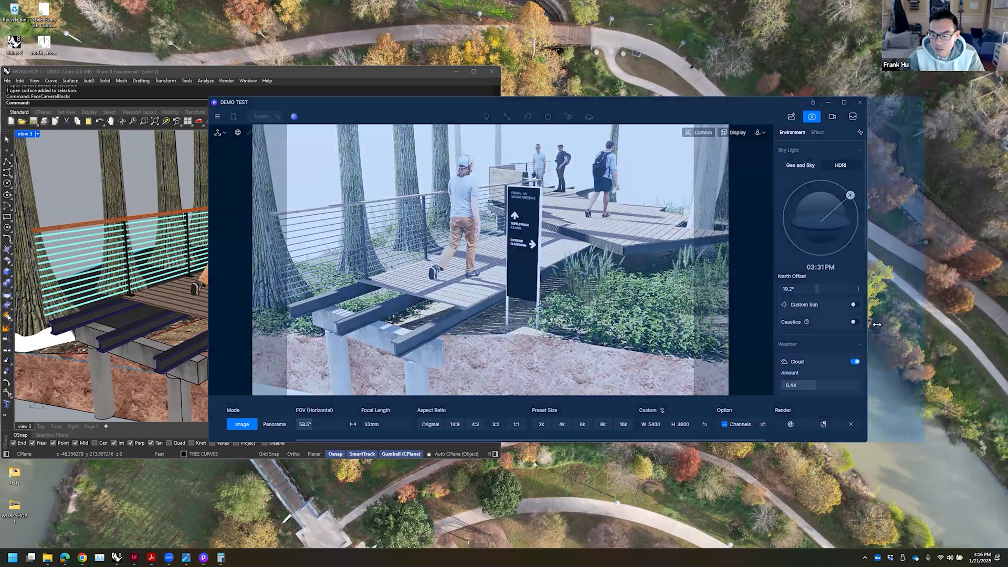
- Enable the Sky Mask, AO and Material ID render channels and disable the AI Post Channel
left_click(763, 426)
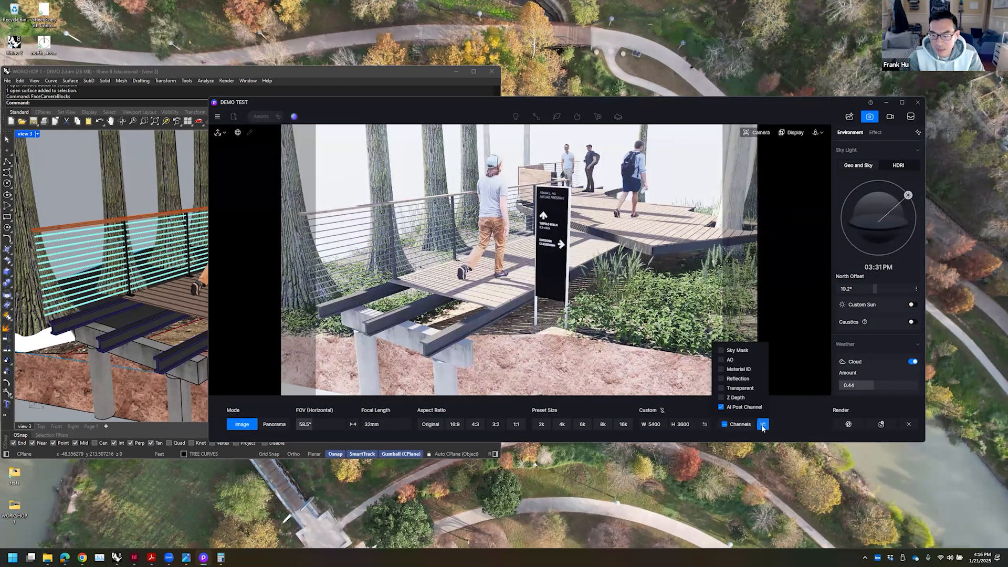
left_click(721, 360)
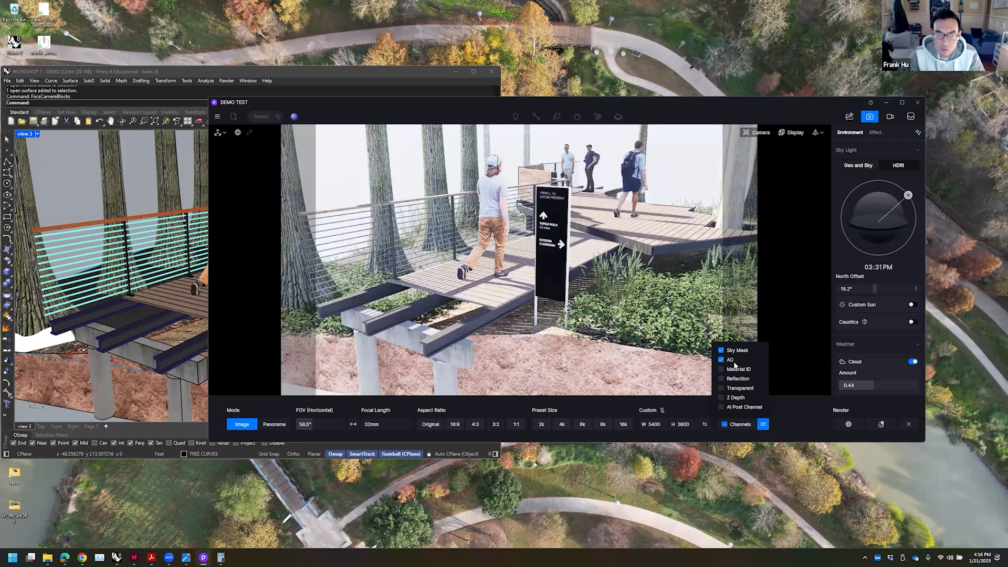
left_click(722, 370)
left_click(776, 423)
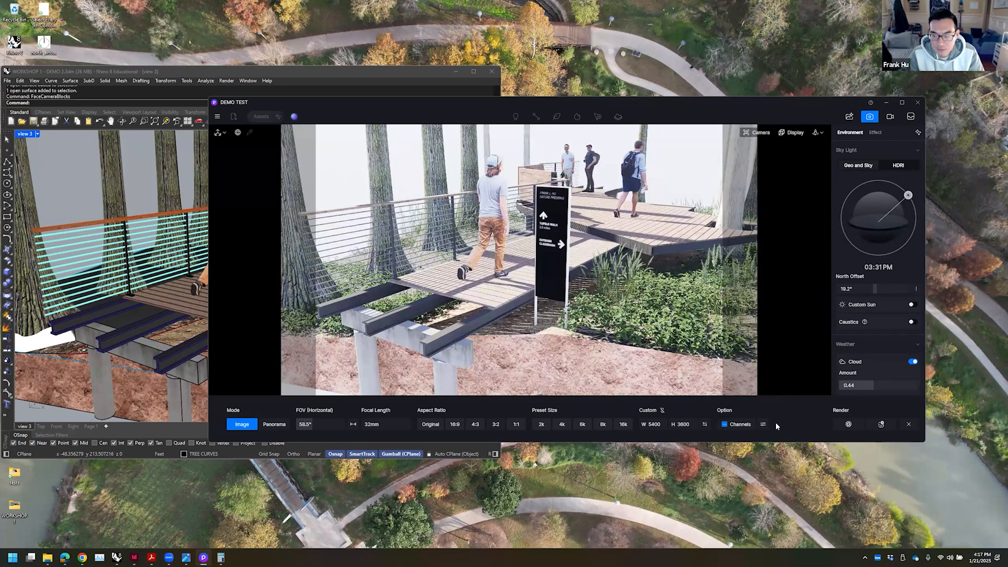
- Render the image with its channels as V3 in PNG format to the test3 folder, and open the output folder
left_click(849, 426)
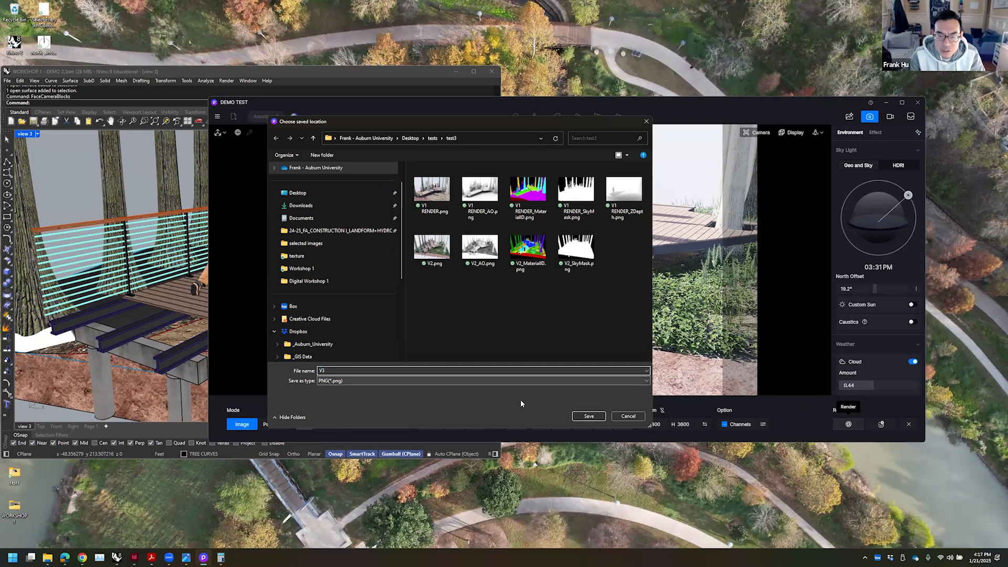
left_click(589, 416)
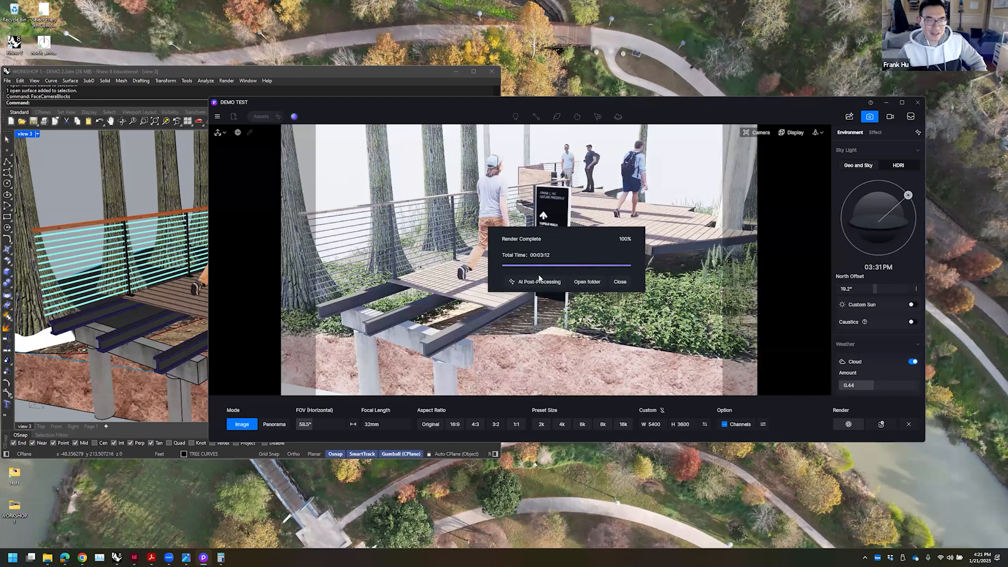
left_click(586, 282)
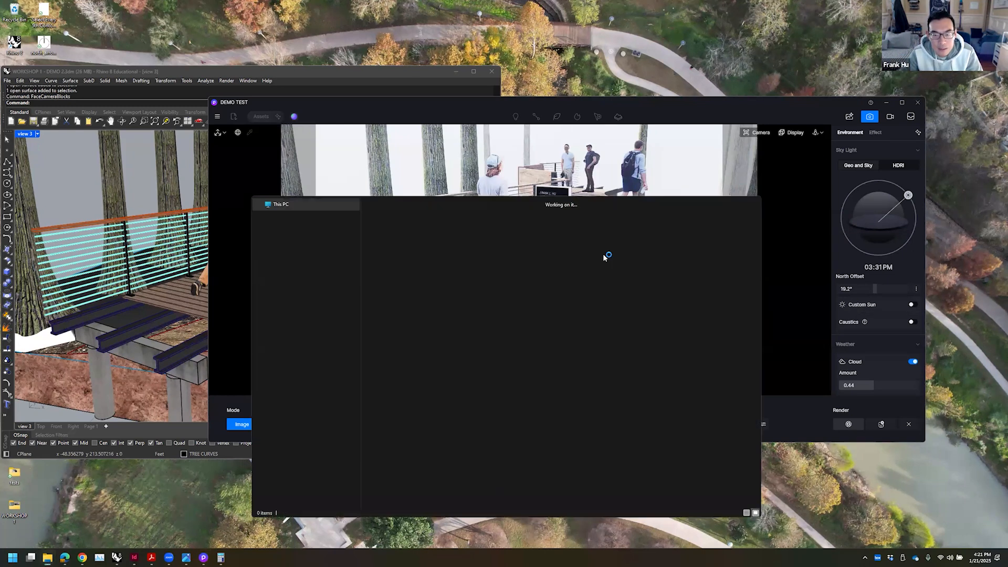
left_click(543, 392)
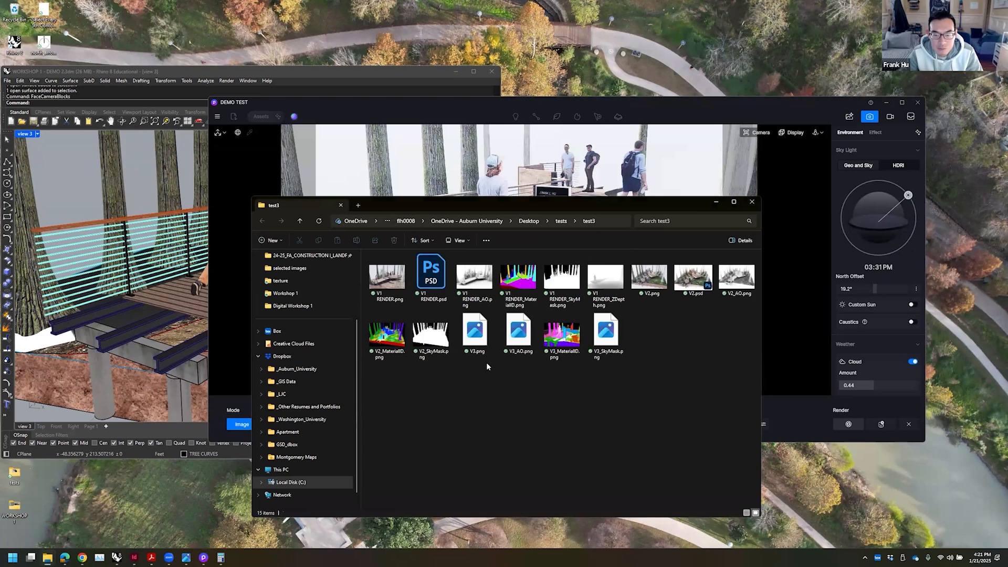
- Review the rendered V3.png along with its AO, Material ID and Sky Mask channel images
double_click(489, 349)
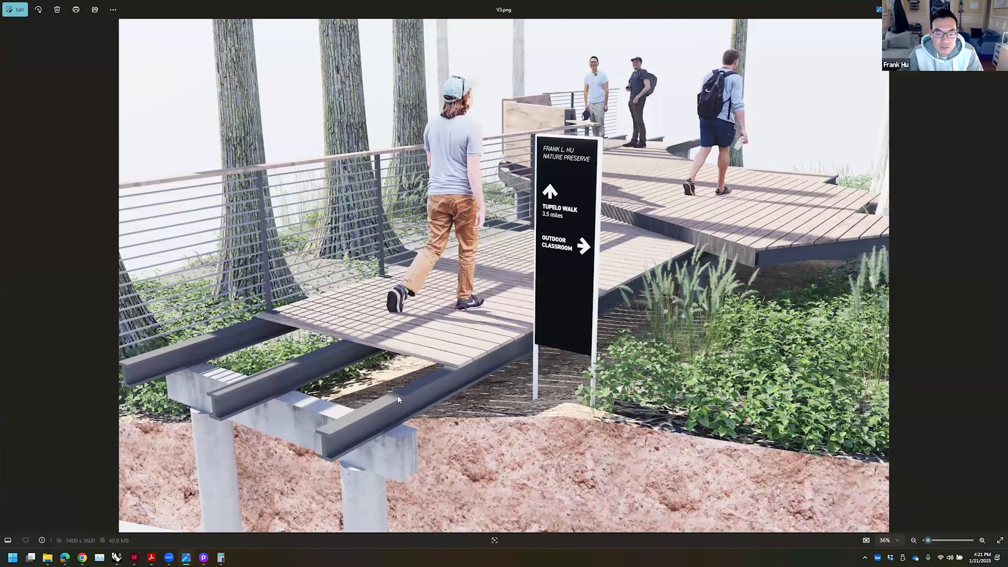
key("Right")
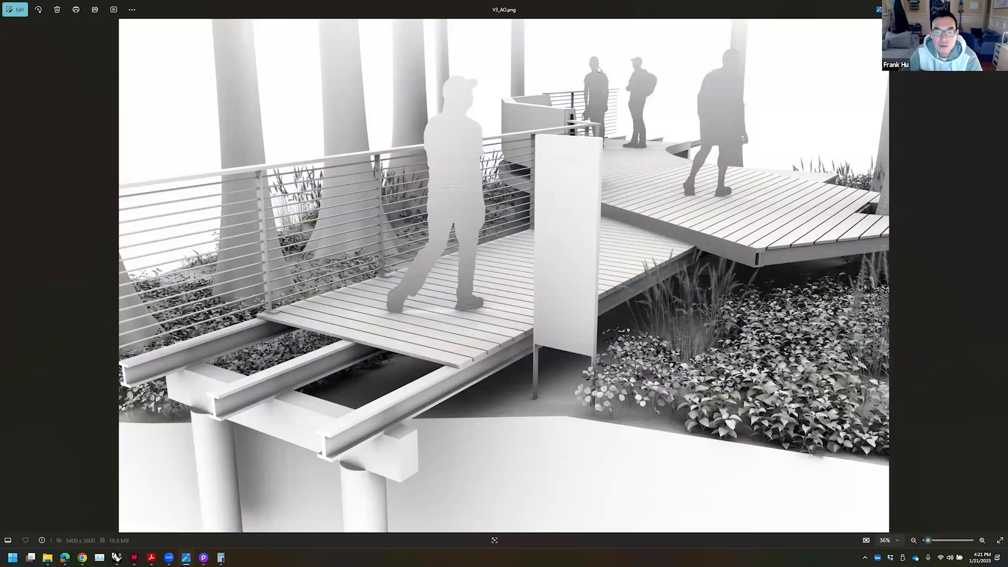
key("Right")
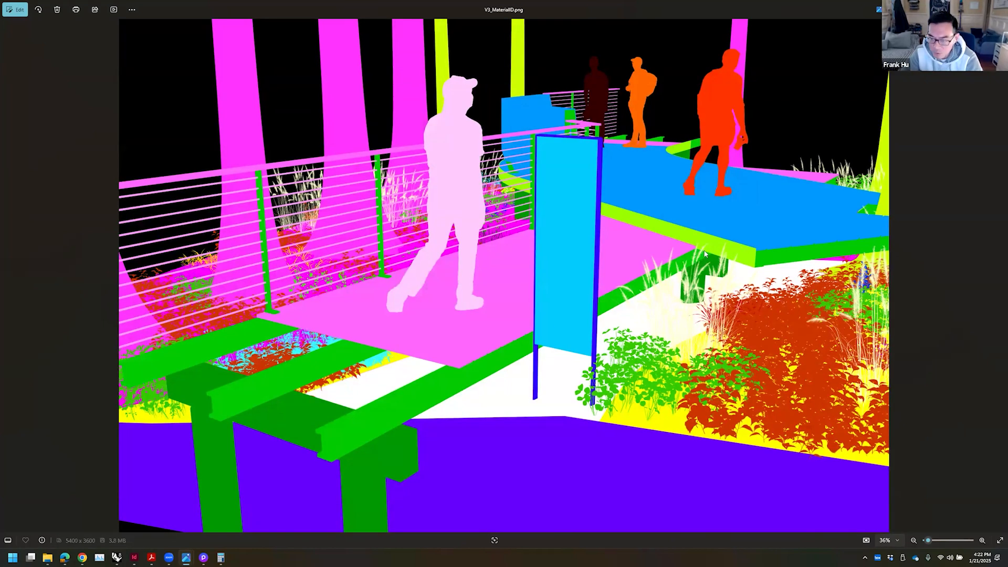
key("Right")
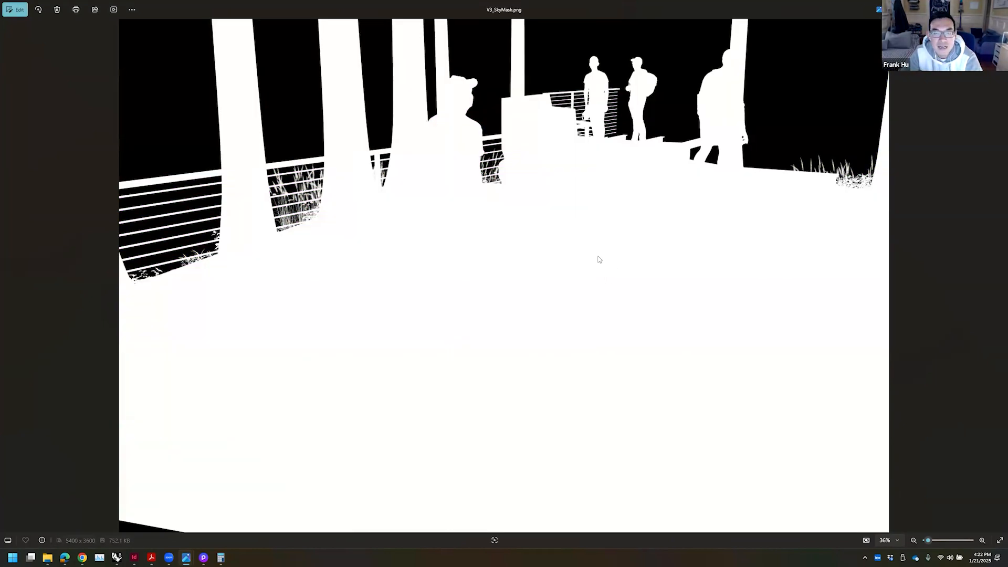
key("Escape")
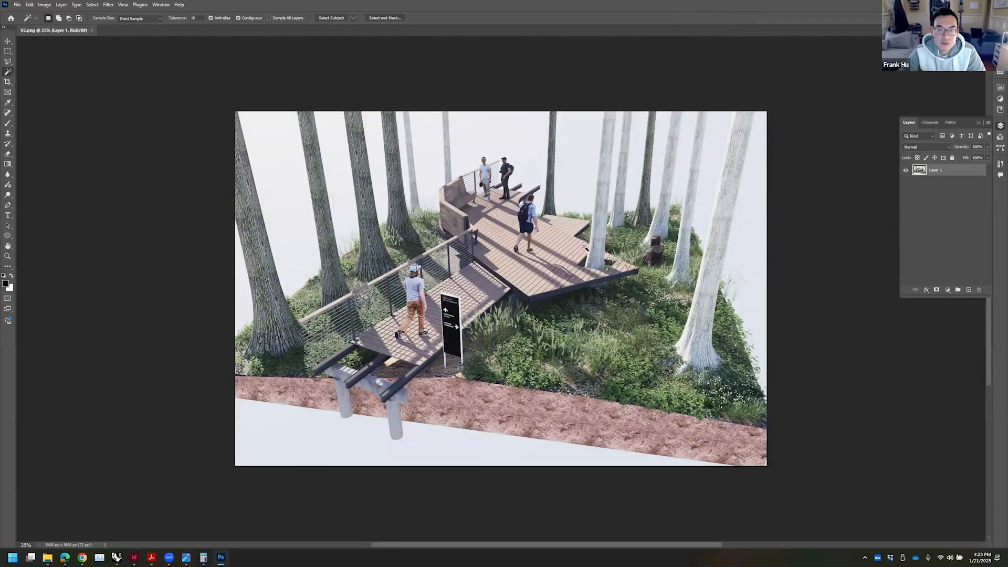
- Place V2_AO.png, V2_MaterialID.png and V2_SkyMask.png as embedded layers above the V2 render
key("v")
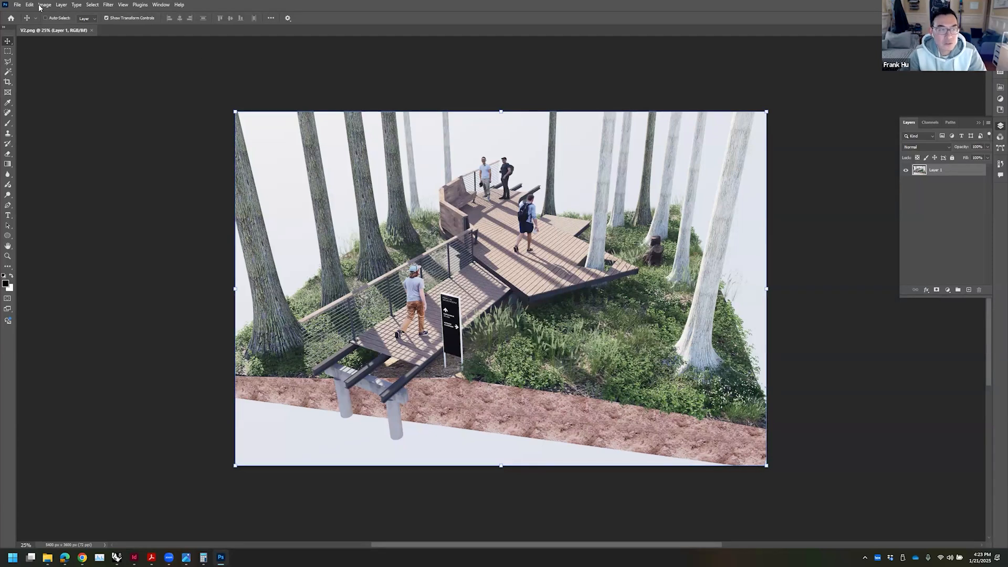
left_click(17, 4)
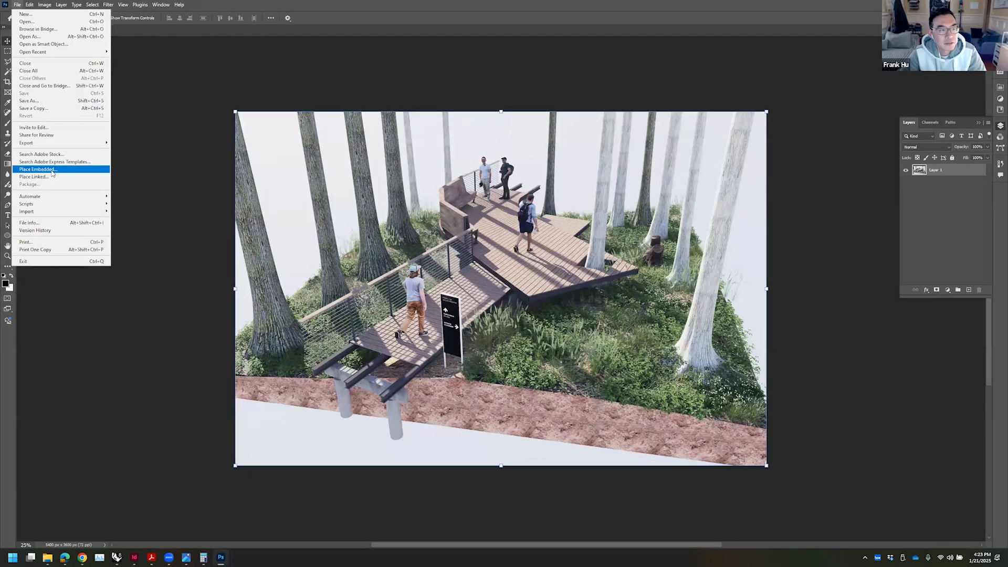
left_click(52, 170)
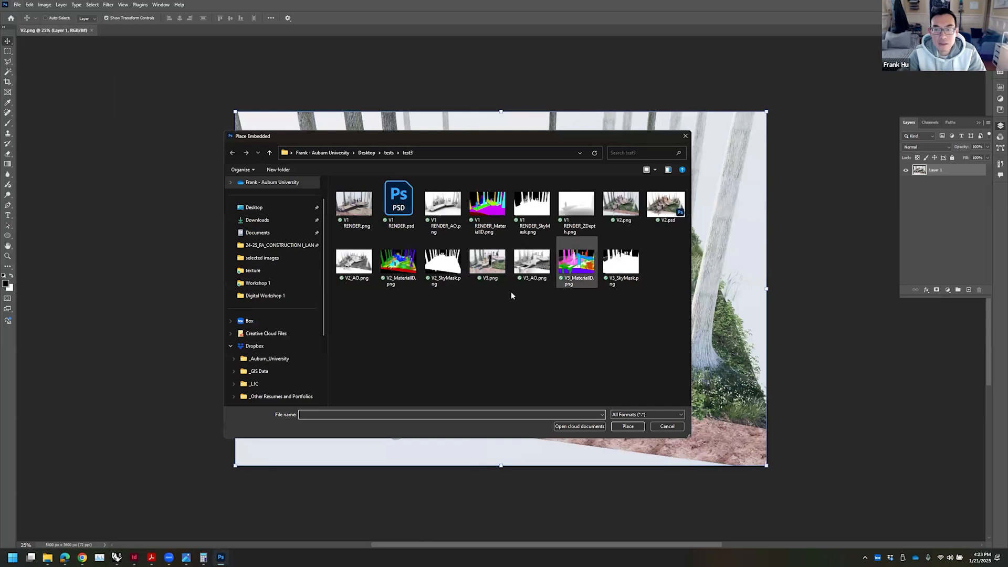
double_click(351, 263)
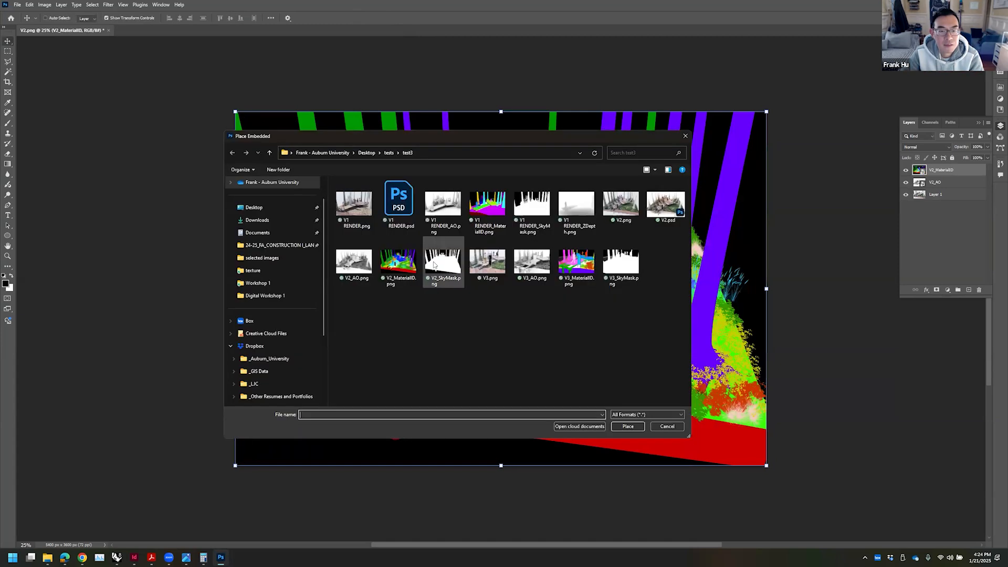
double_click(434, 265)
left_click(390, 18)
left_click(934, 249)
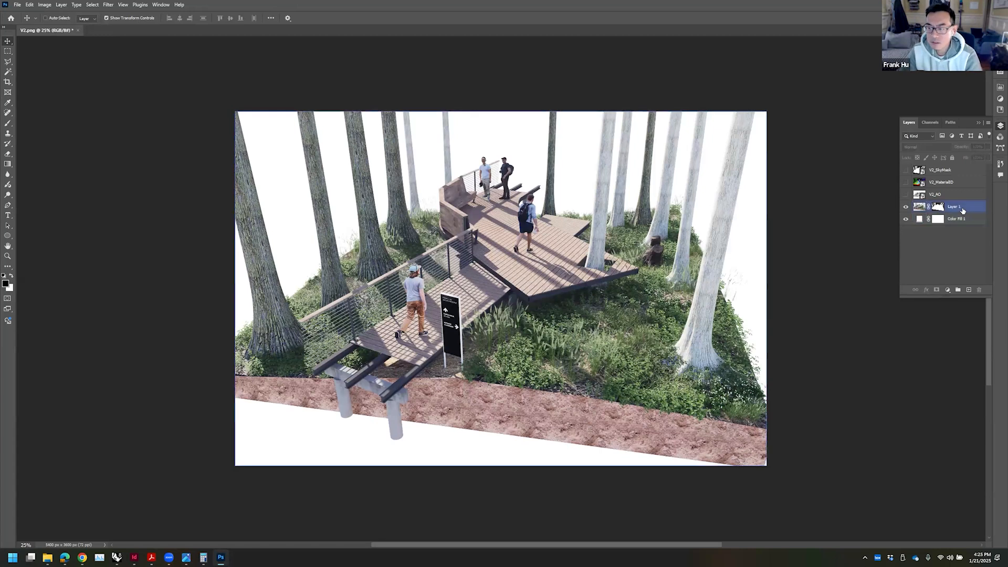
- Show the V2_AO layer to examine the ambient occlusion pass up close, and hide it again
left_click(962, 210)
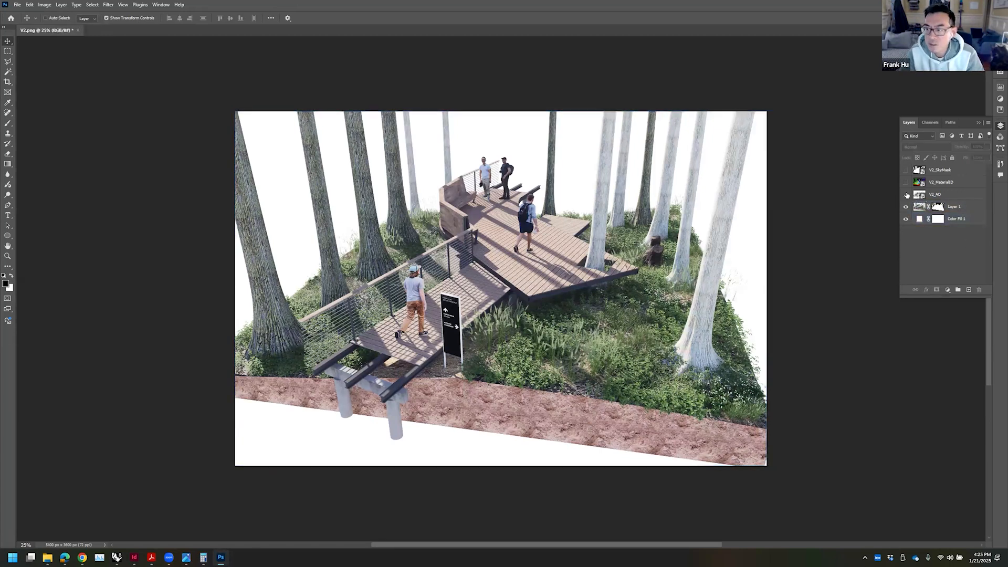
left_click(905, 195)
left_click(922, 195)
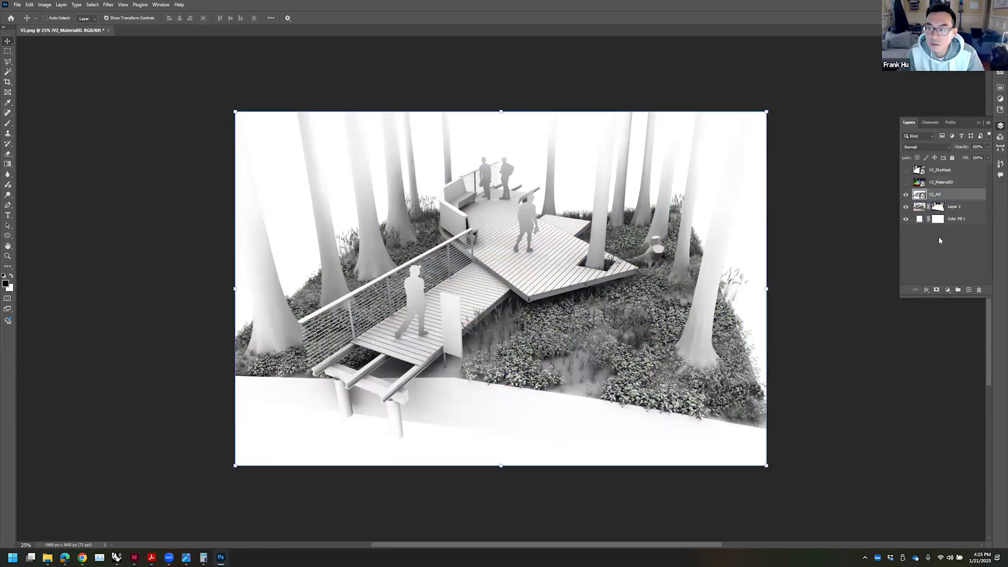
left_click(938, 259)
left_click(552, 234)
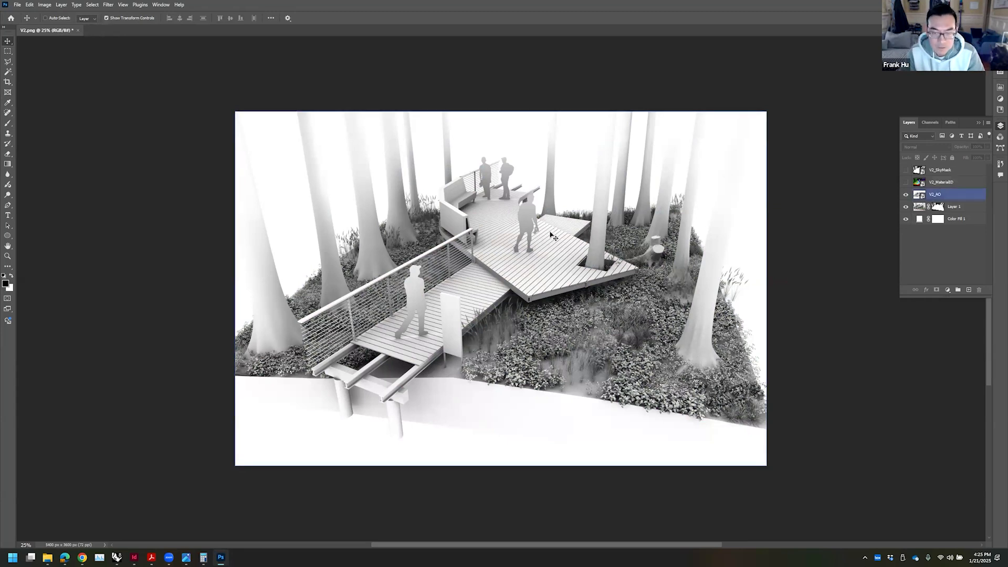
scroll(553, 234, "up", 2, "alt")
left_click_drag(577, 246, 586, 224)
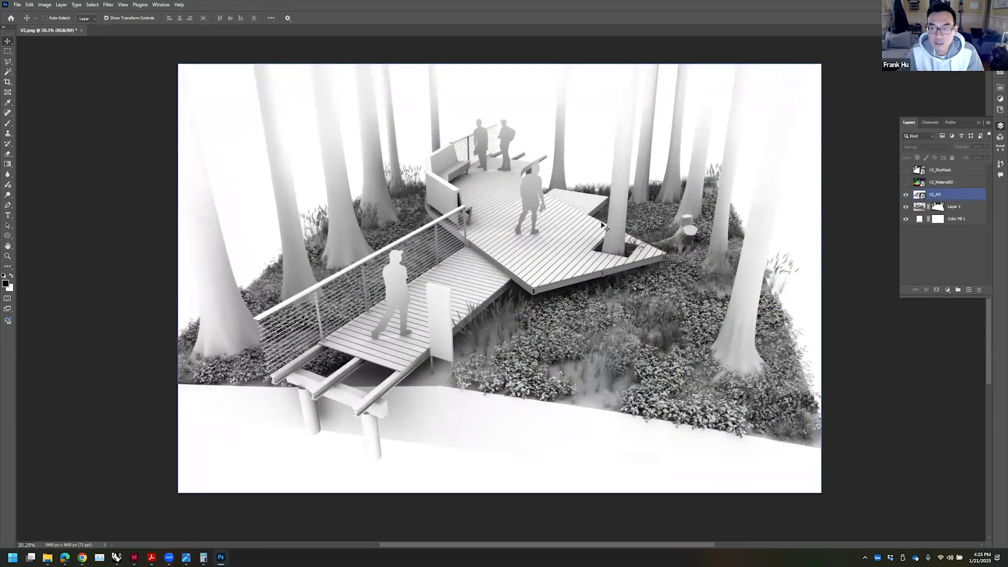
left_click(906, 195)
- Group the masked render layer and give the group an inverted, fully black layer mask
left_click(952, 207)
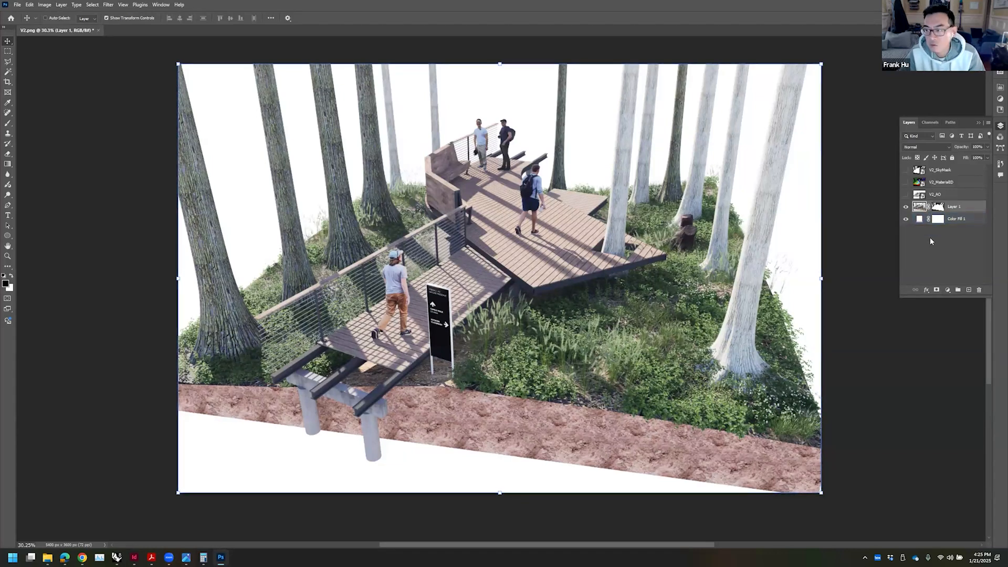
key("ctrl+g")
left_click(936, 290)
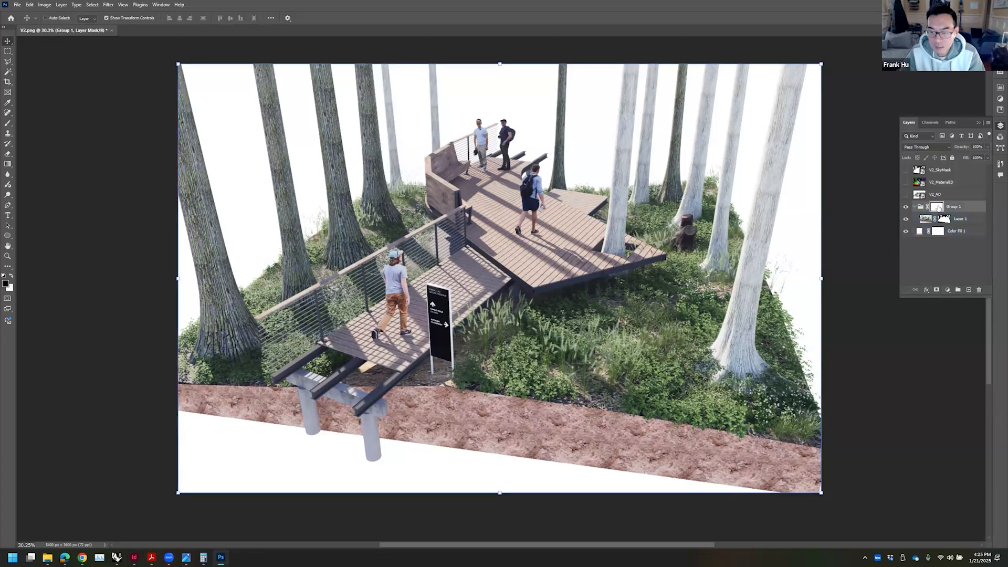
key("ctrl+i")
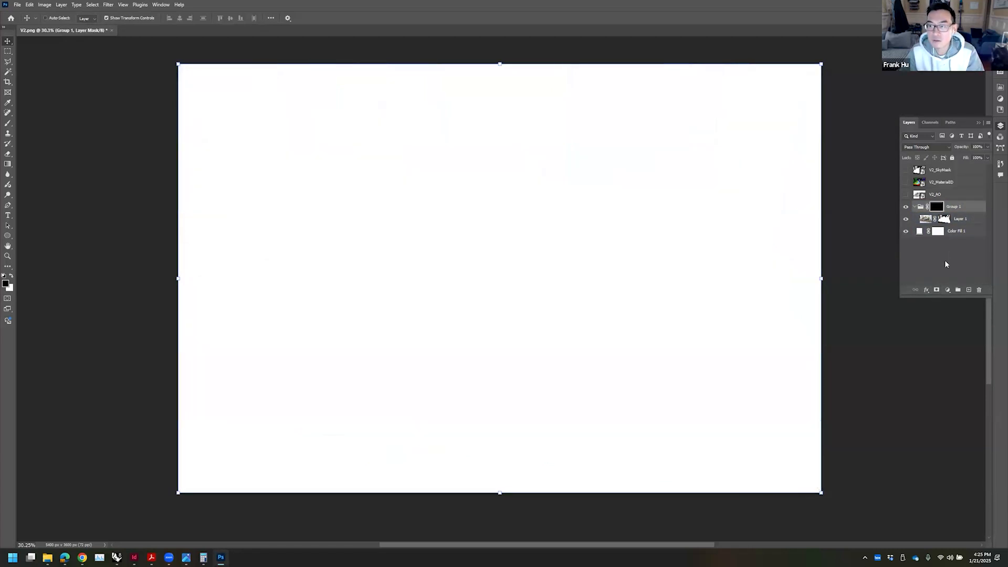
left_click(946, 263)
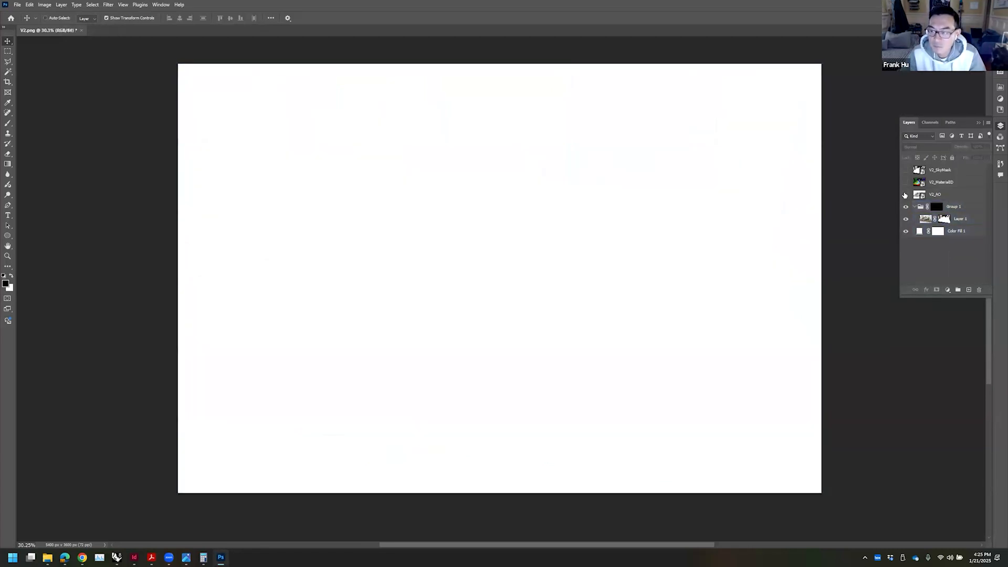
- Show the V2_AO layer and move it between the render group and the white color fill layer
left_click(906, 195)
left_click(940, 195)
left_click_drag(943, 197, 939, 228)
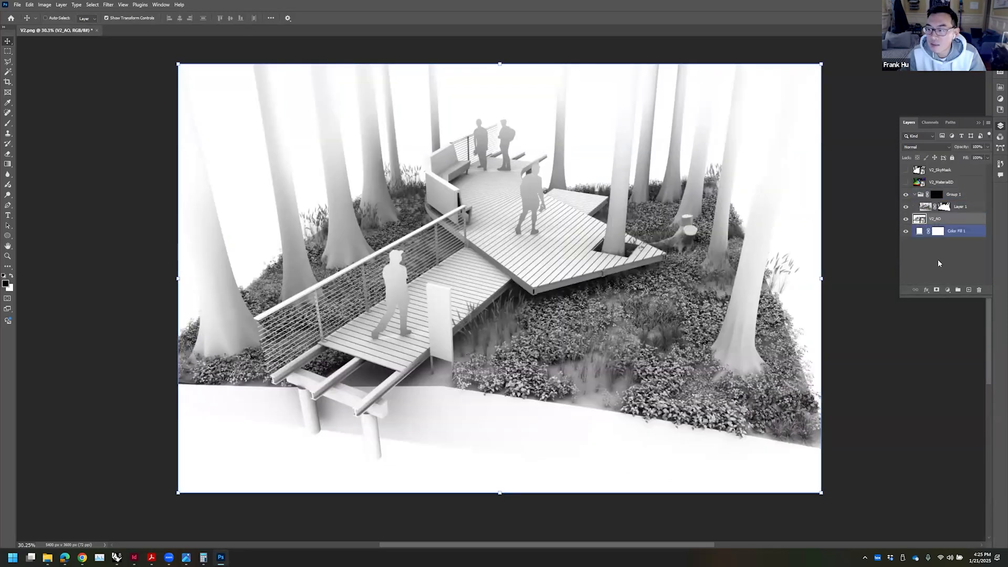
- Paint white with the Brush on the group's mask across the boardwalk to reveal the color render over the AO pass
left_click(936, 195)
key("b")
key("ctrl+plus")
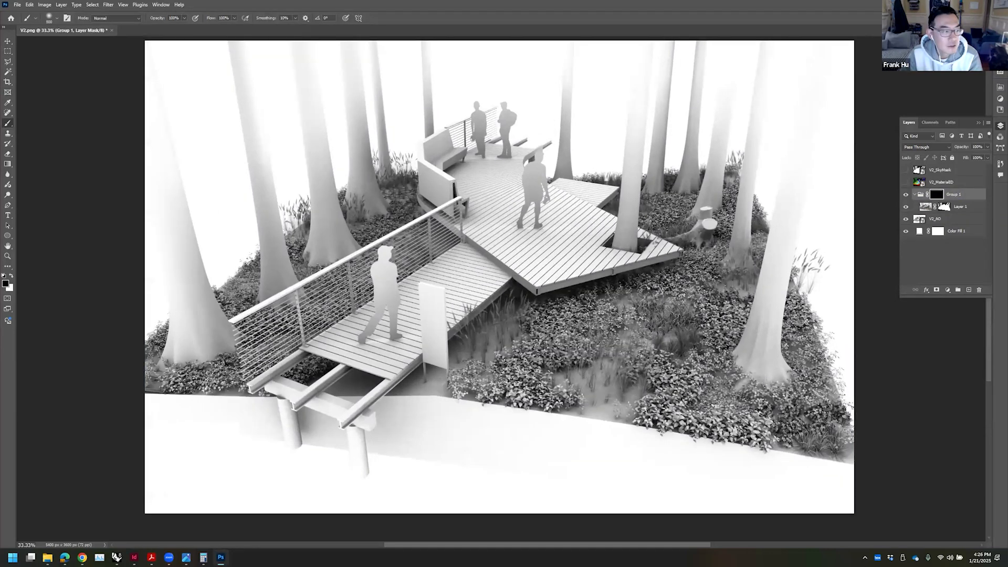
left_click(11, 278)
mouse_move(364, 348)
left_mouse_down()
mouse_move(333, 414)
mouse_move(303, 374)
mouse_move(315, 320)
mouse_move(572, 242)
mouse_move(696, 246)
mouse_move(648, 252)
mouse_move(588, 205)
mouse_move(439, 190)
mouse_move(457, 158)
mouse_move(504, 137)
mouse_move(535, 142)
mouse_move(426, 225)
mouse_move(572, 310)
mouse_move(604, 305)
left_mouse_up()
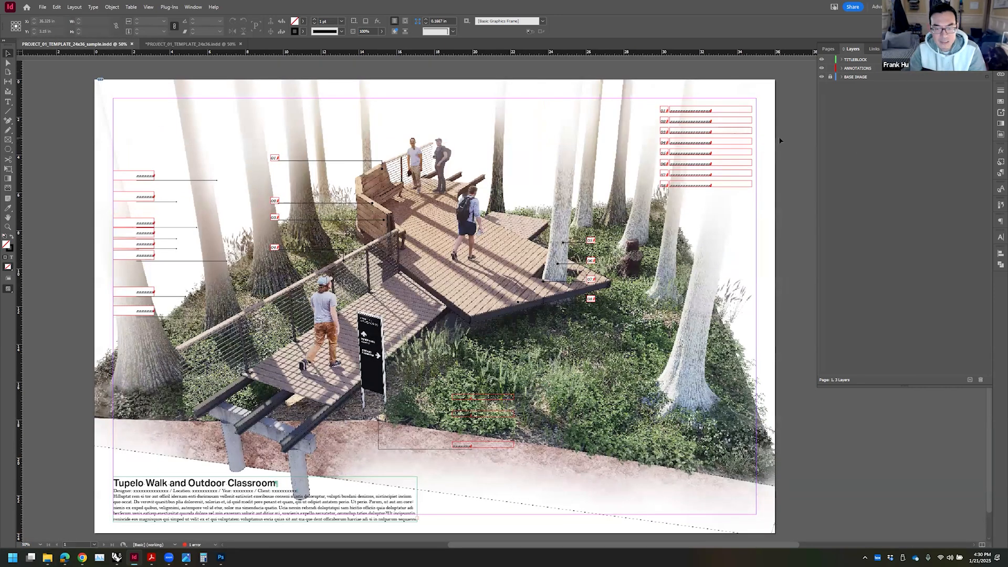
- Switch to InDesign and view the PROJECT_01_TEMPLATE_24x36_sample sheet in full-screen presentation mode
key("shift+w")
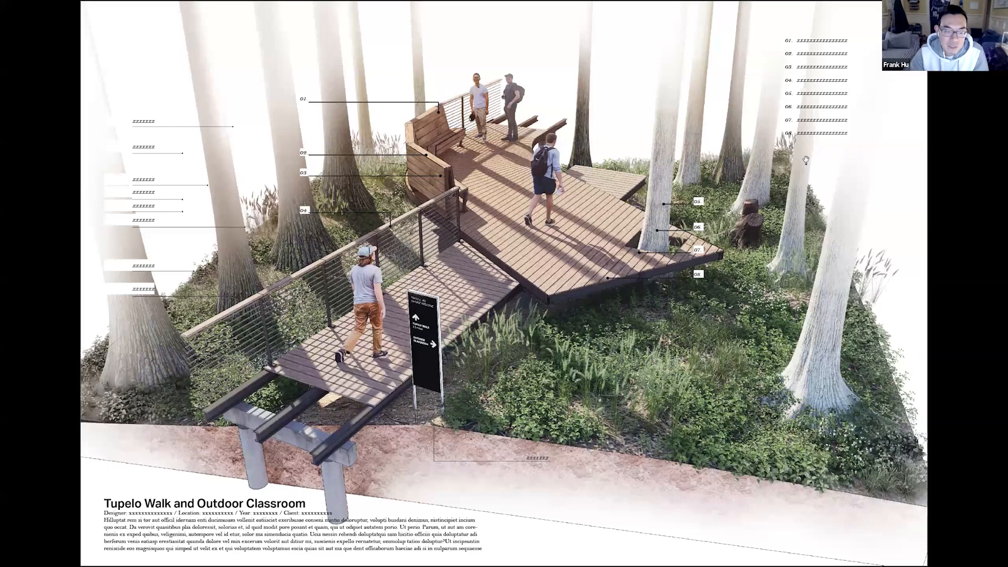